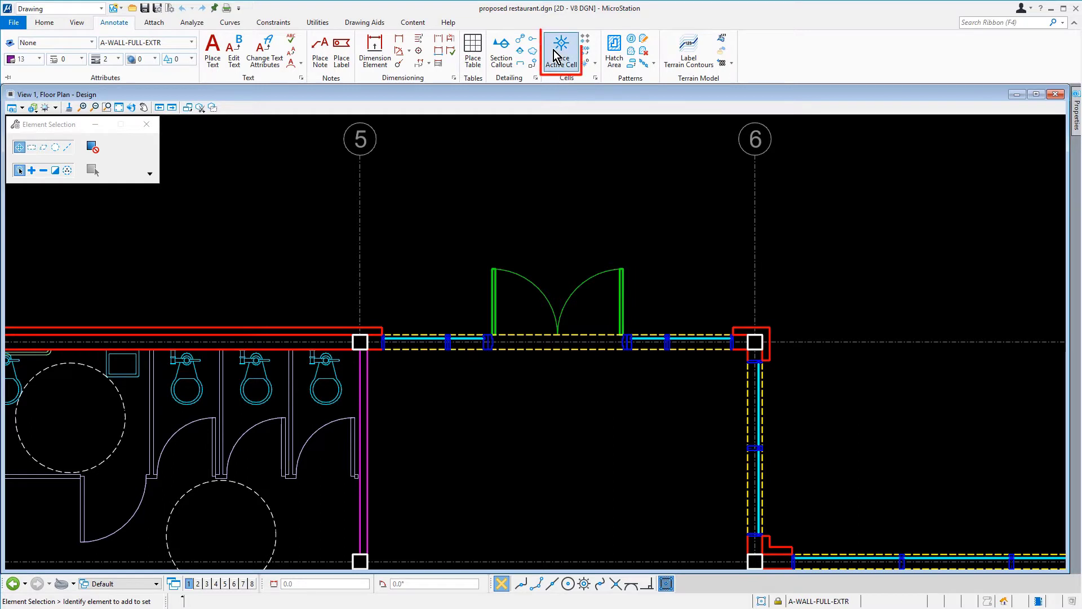
Step: Start placing an active cell and attach the Bldg_Furniture.cel cell library
click(553, 51)
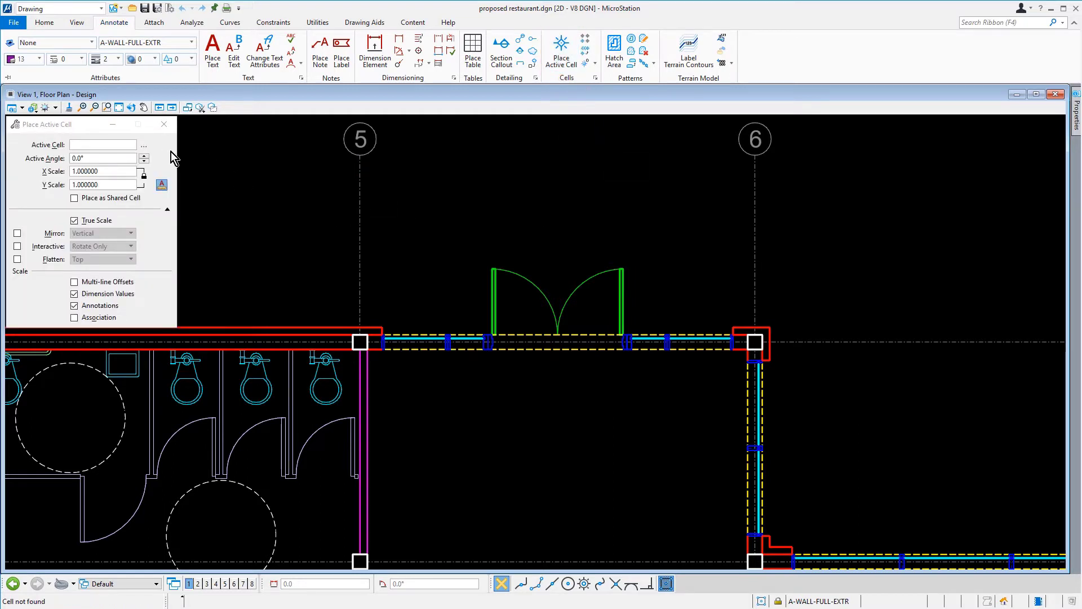
click(150, 148)
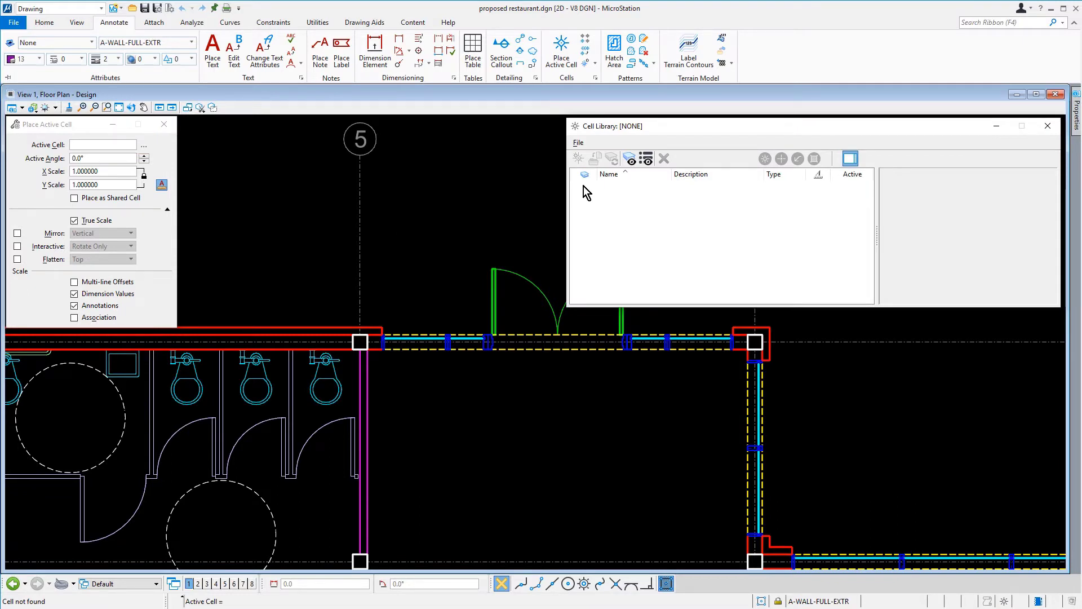
click(578, 143)
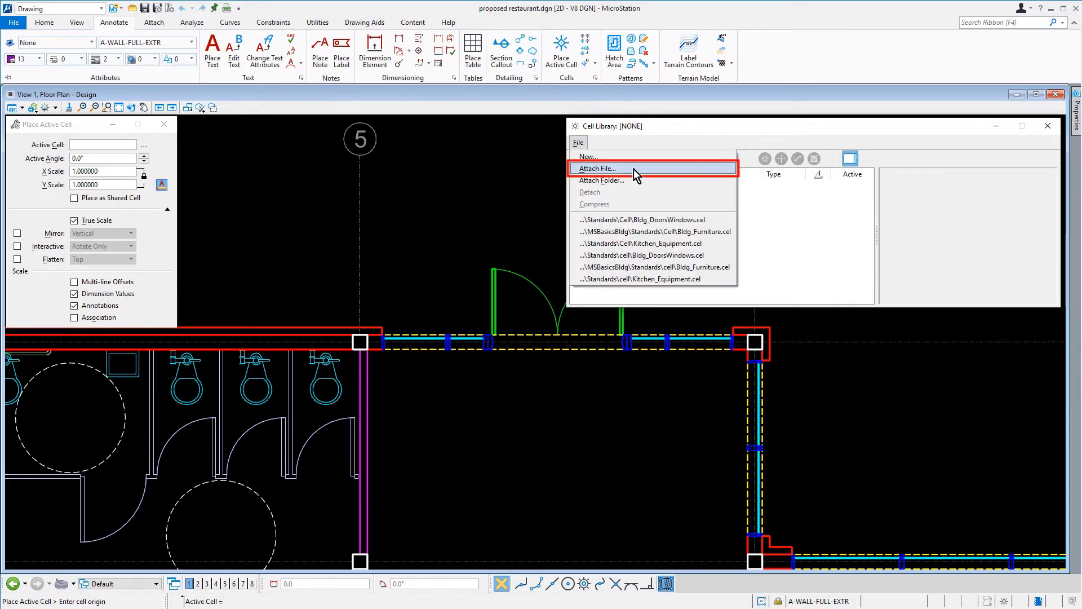
click(634, 170)
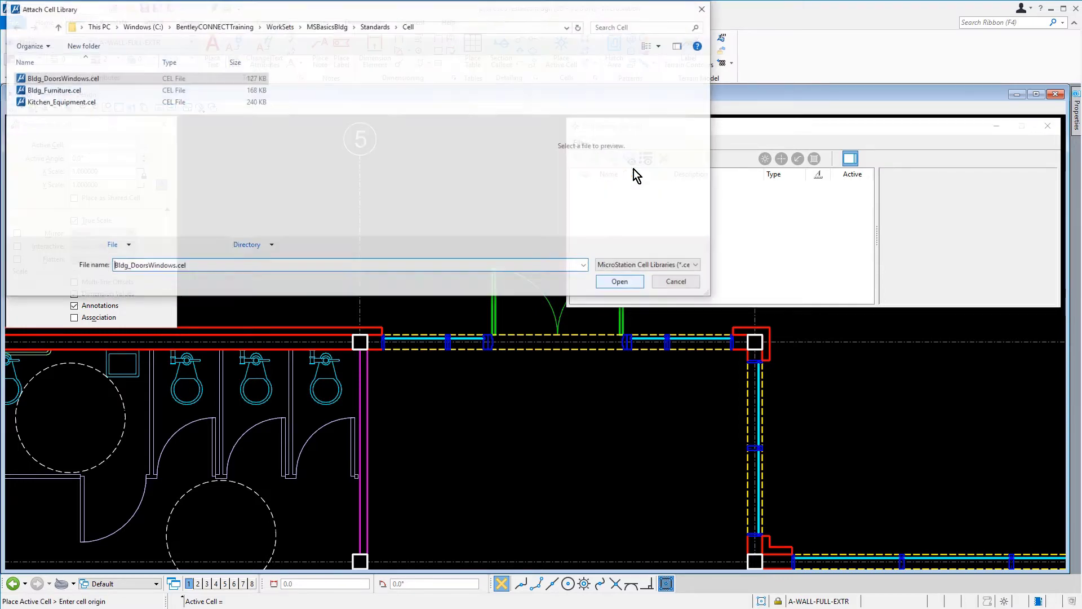
click(89, 92)
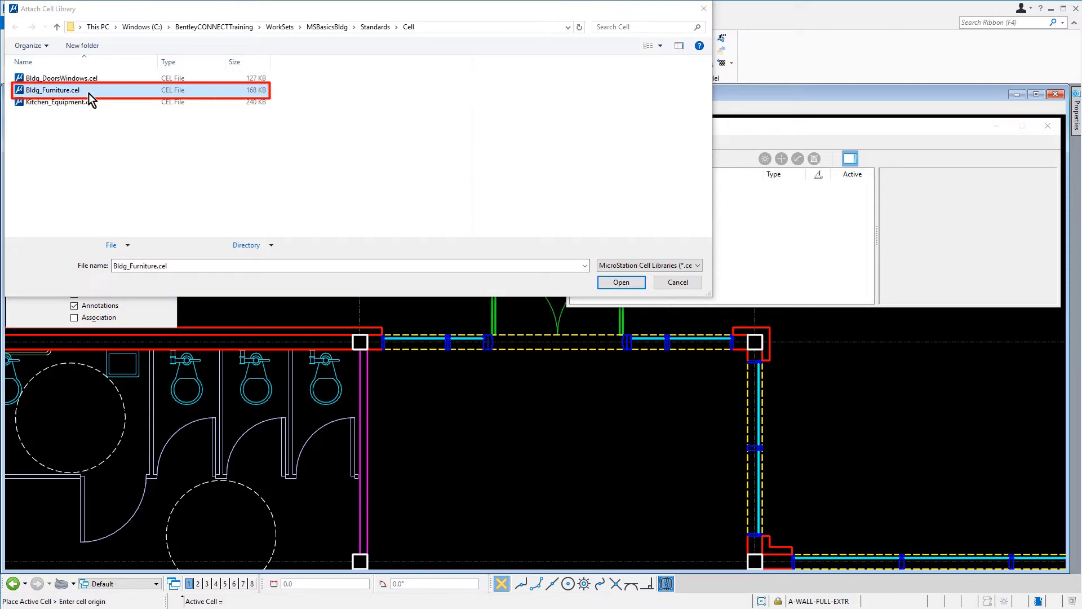
click(608, 284)
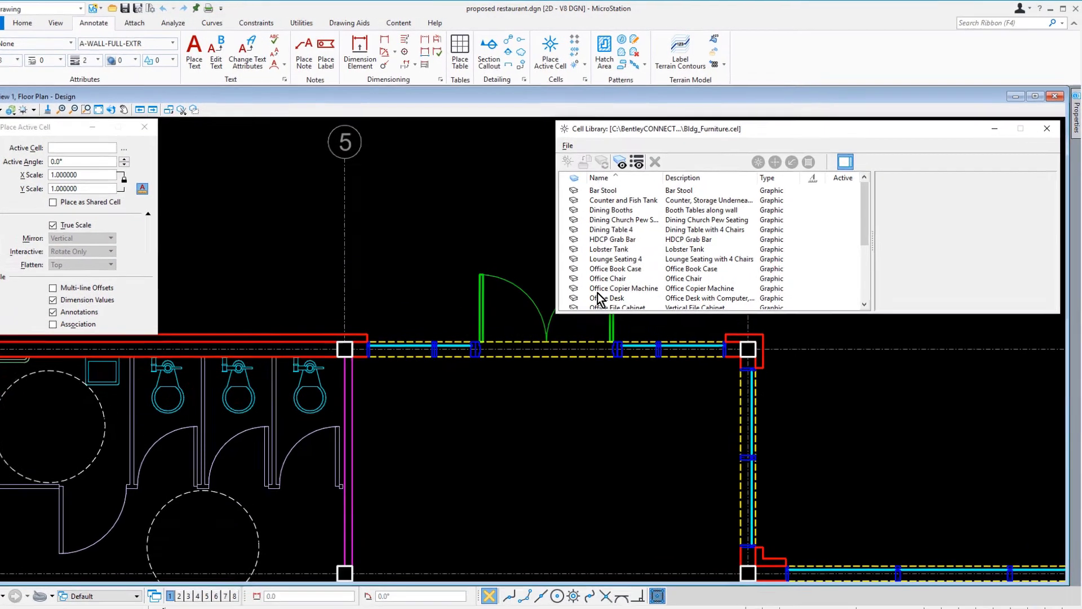
Step: Place the Waiting Fish Tank cell at the entrance area's inside wall corner beside the restroom, at the grid 5 column
scroll(483, 363, down, 4)
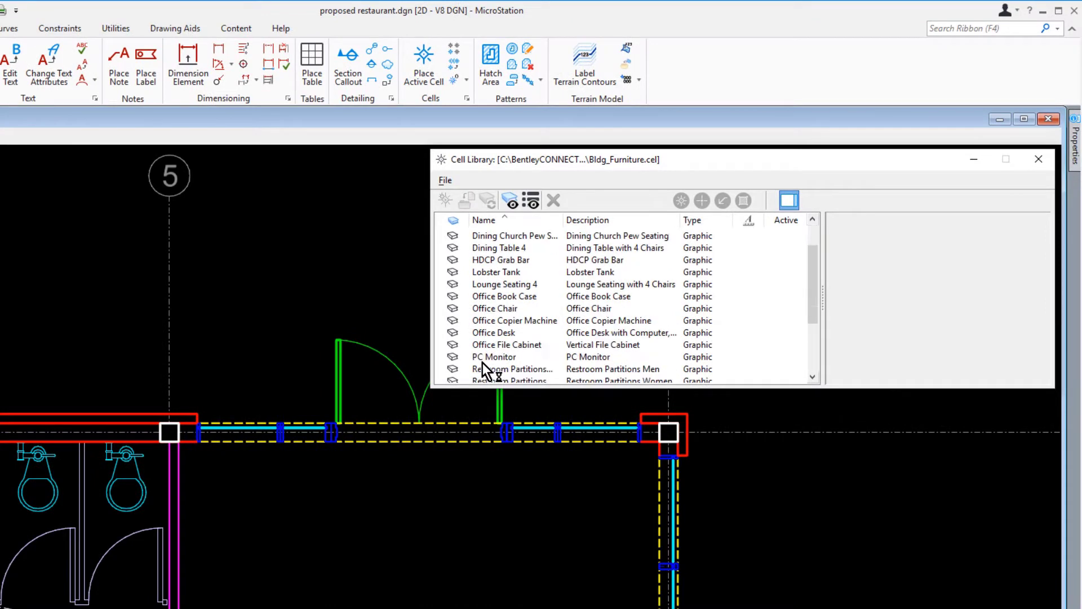
click(483, 362)
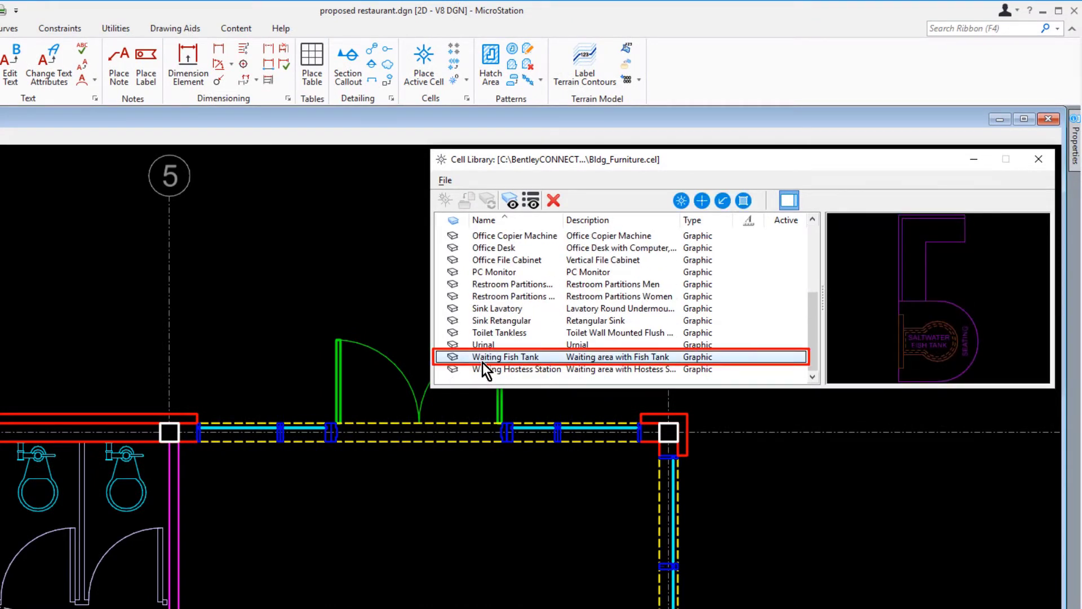
double_click(482, 362)
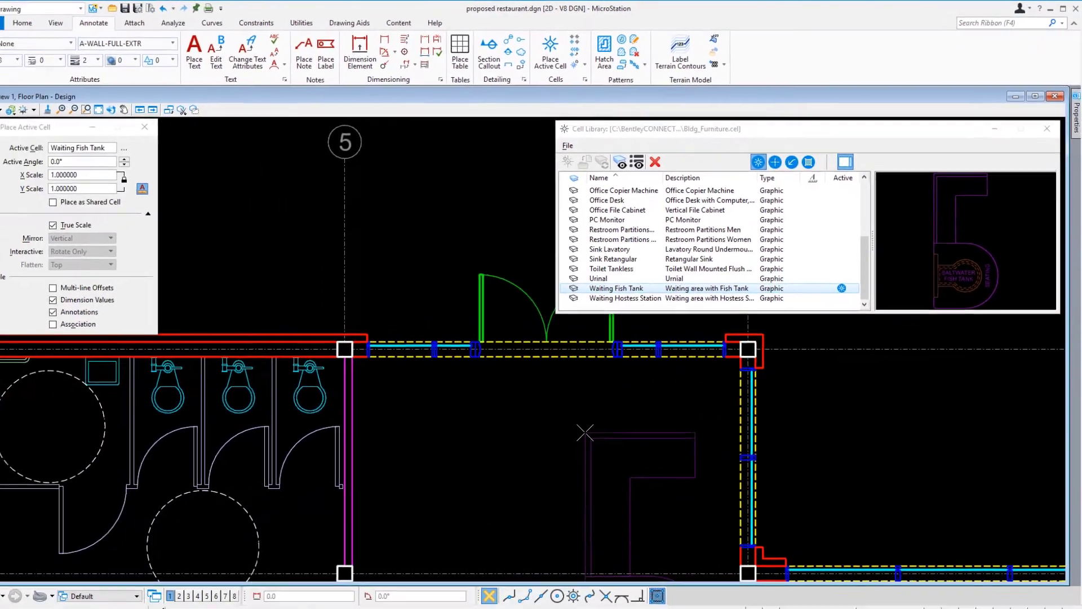
middle_drag(467, 536, 467, 535)
middle_drag(594, 422, 528, 274)
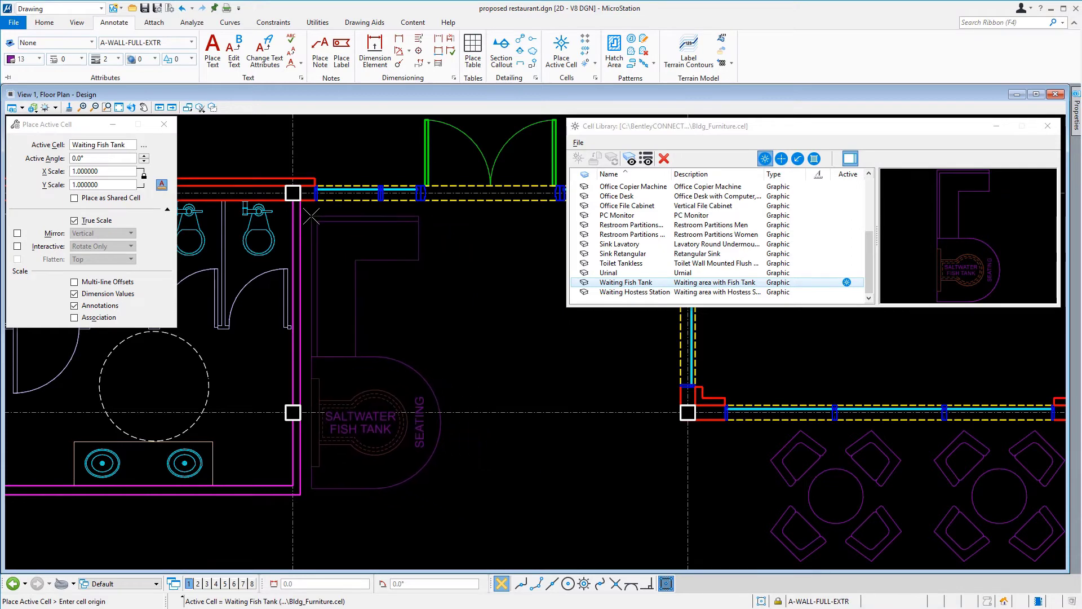
scroll(311, 216, up, 4)
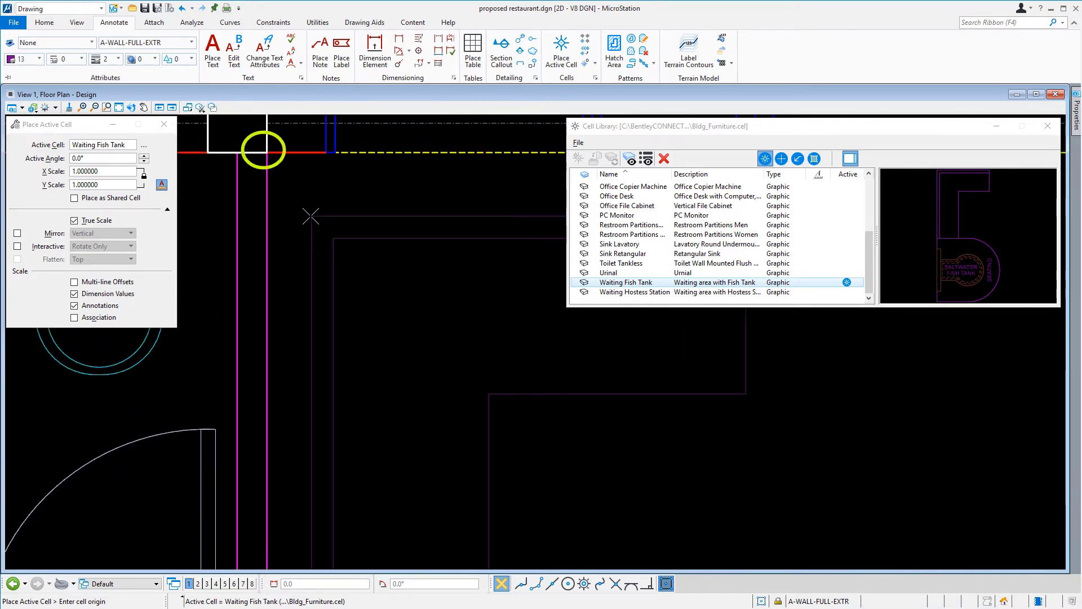
click(267, 153)
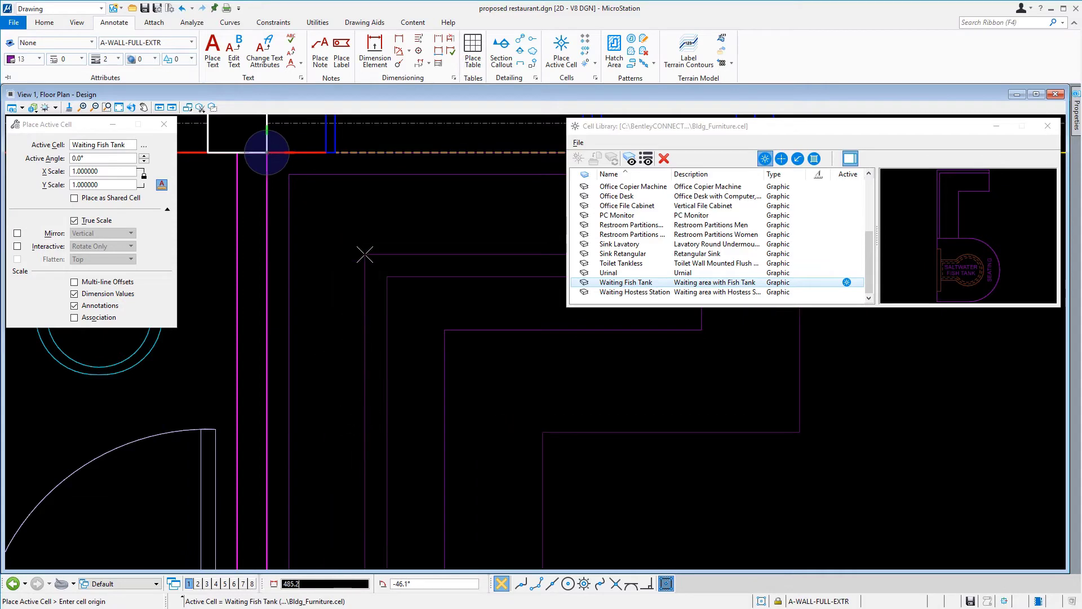
key(Escape)
Step: Place the Waiting Hostess Station cell at the entrance area's inside wall corner by the grid 6 column
scroll(365, 254, down, 3)
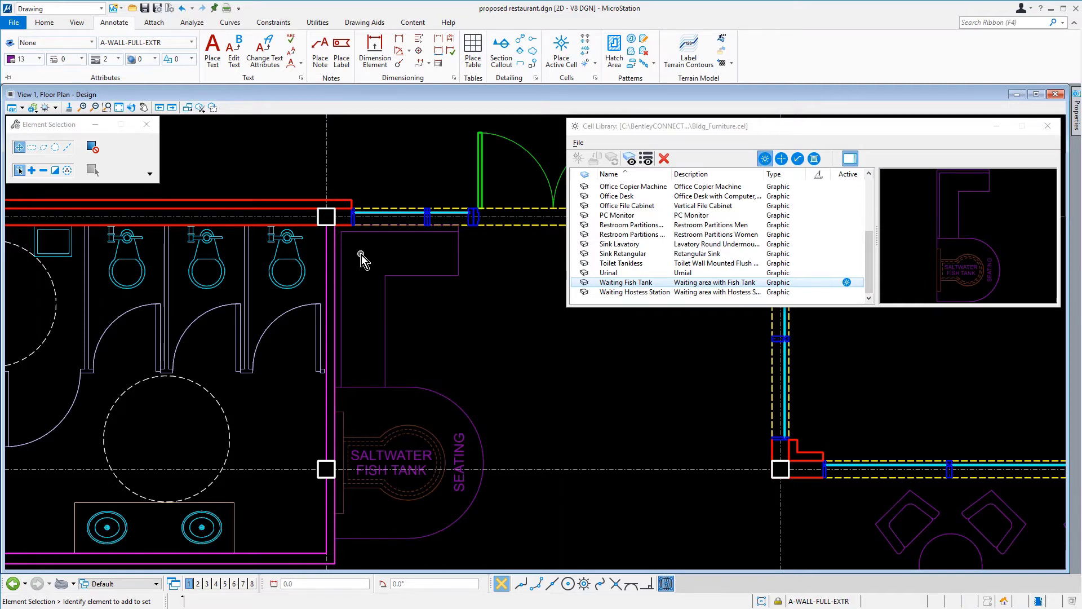
click(647, 293)
double_click(648, 293)
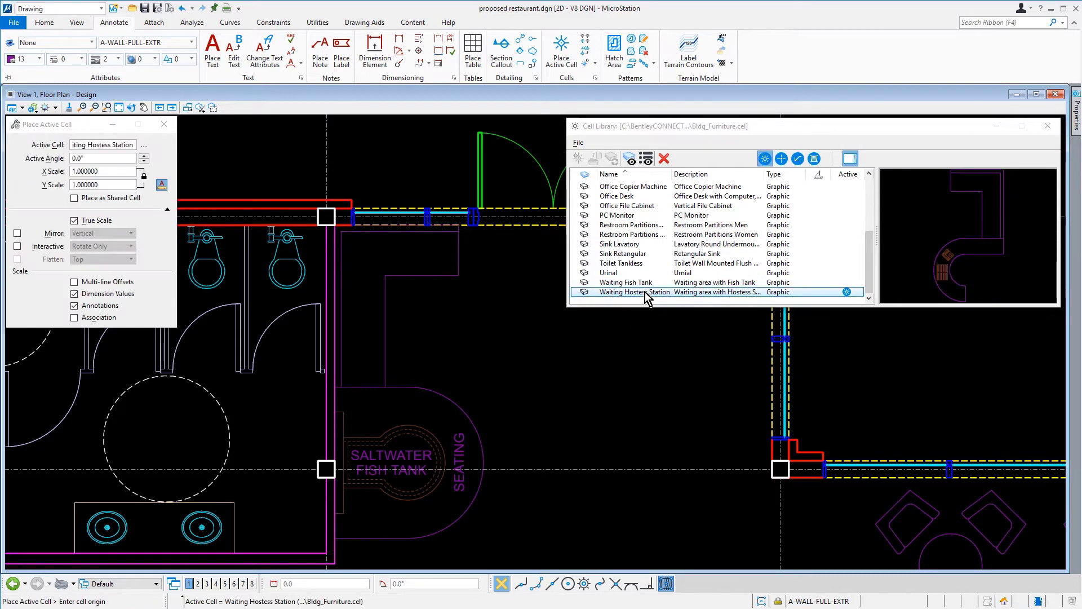
click(1048, 125)
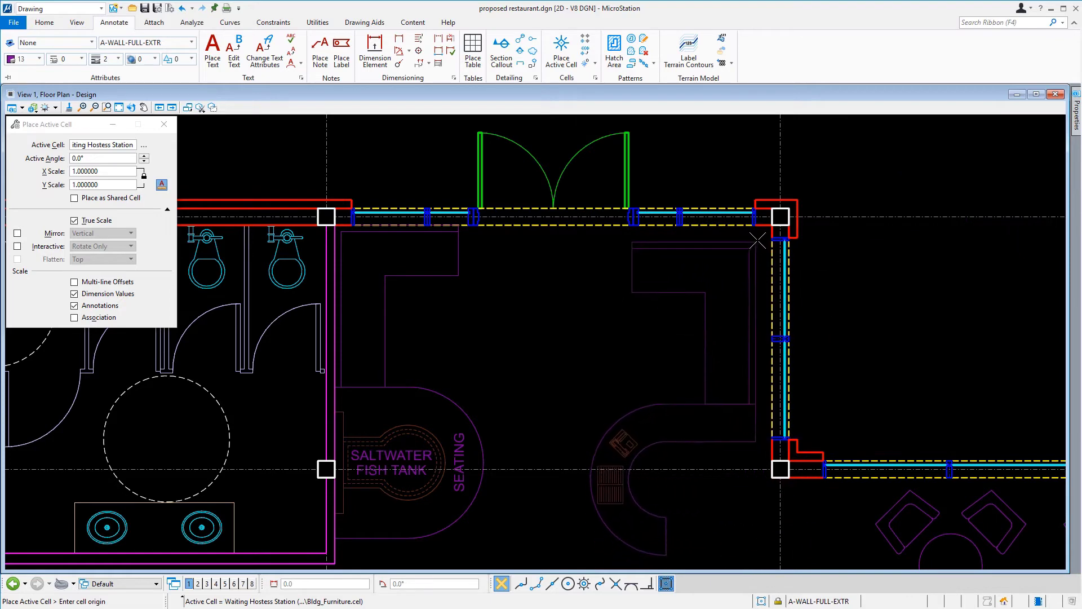
scroll(761, 238, up, 6)
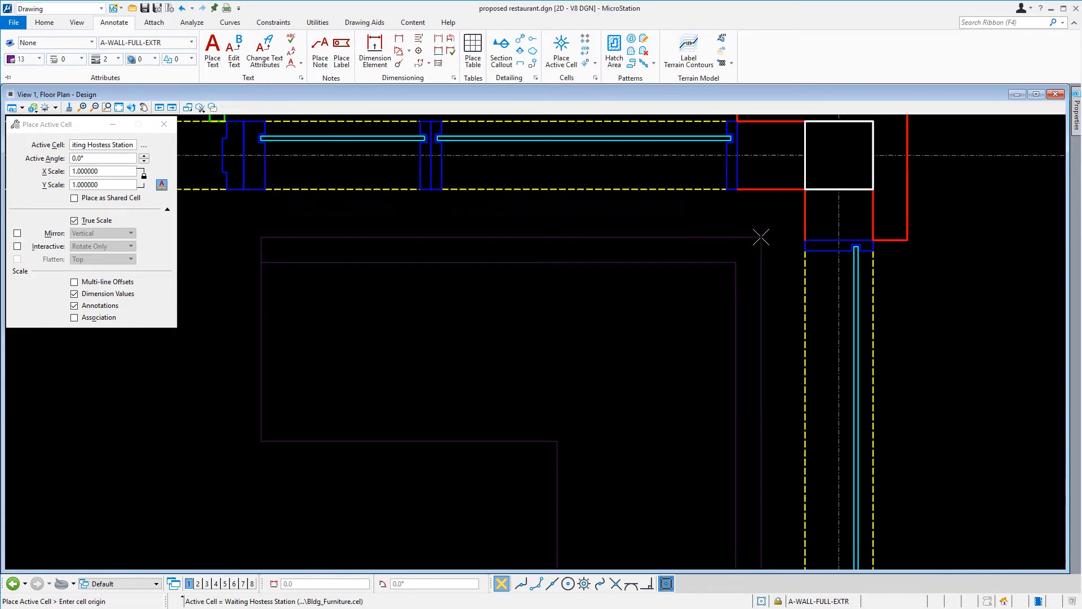
click(807, 189)
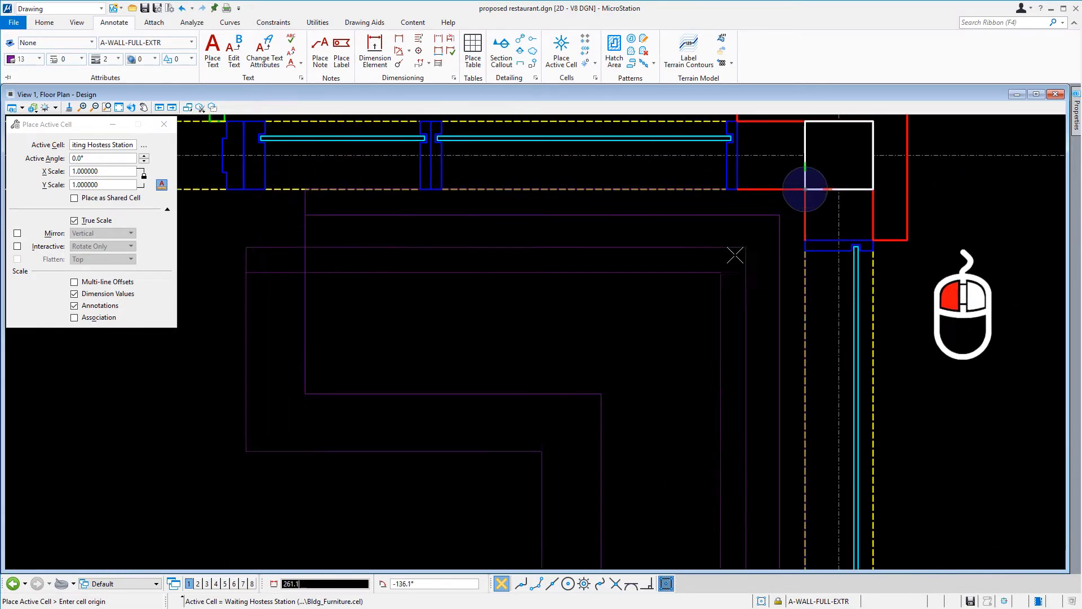
scroll(727, 260, down, 2)
scroll(728, 261, down, 2)
scroll(729, 262, up, 1)
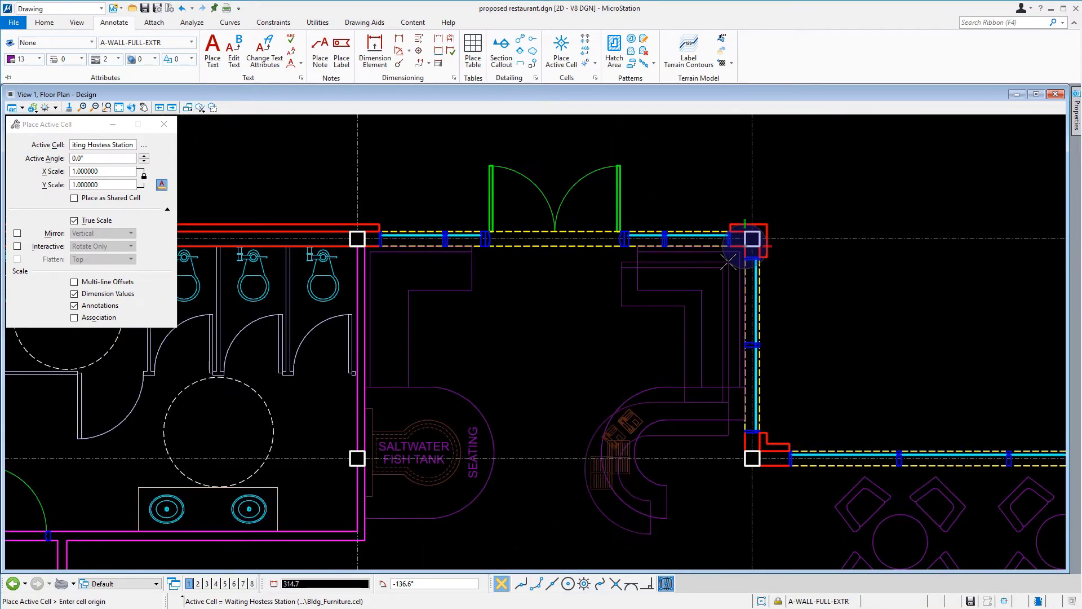
key(Escape)
Step: Place the Counter and Fish Tank cell at the lower-left inside wall corner behind the curved bar
middle_drag(729, 263, 735, 220)
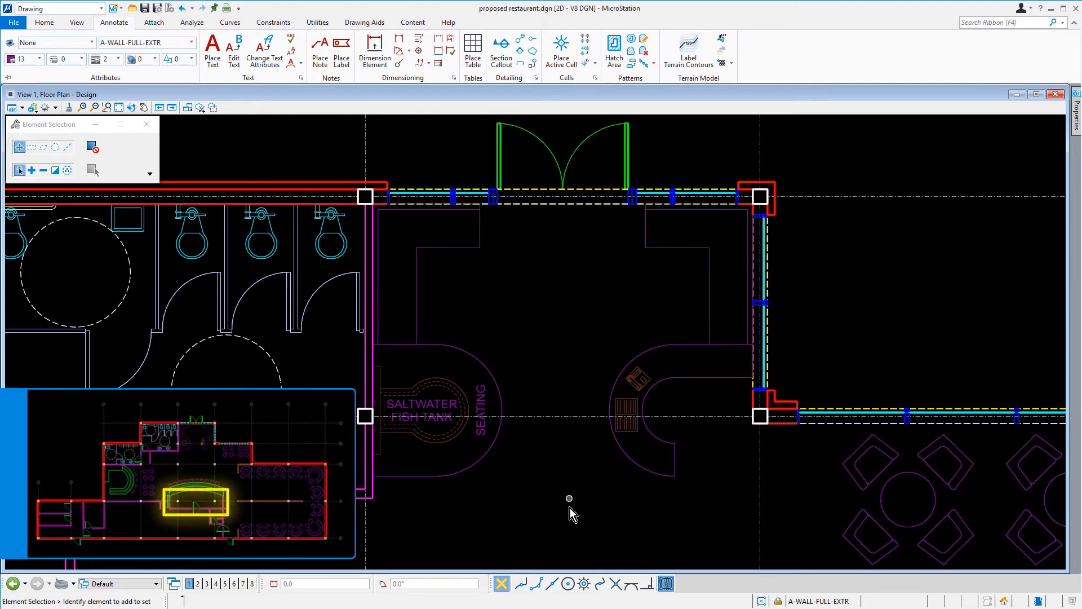
middle_drag(570, 508, 589, 176)
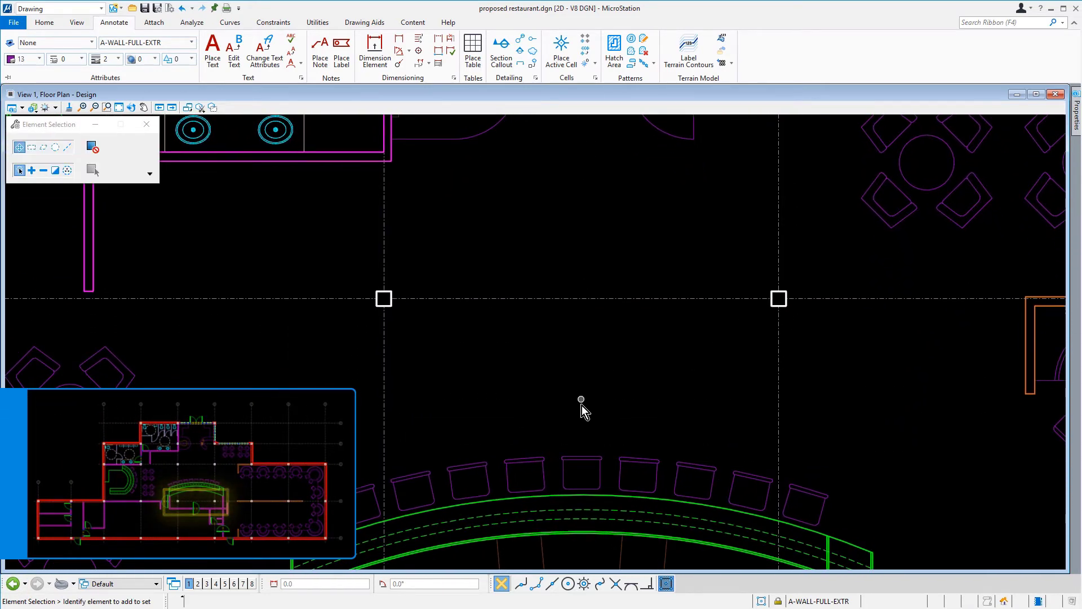
middle_drag(582, 413, 571, 134)
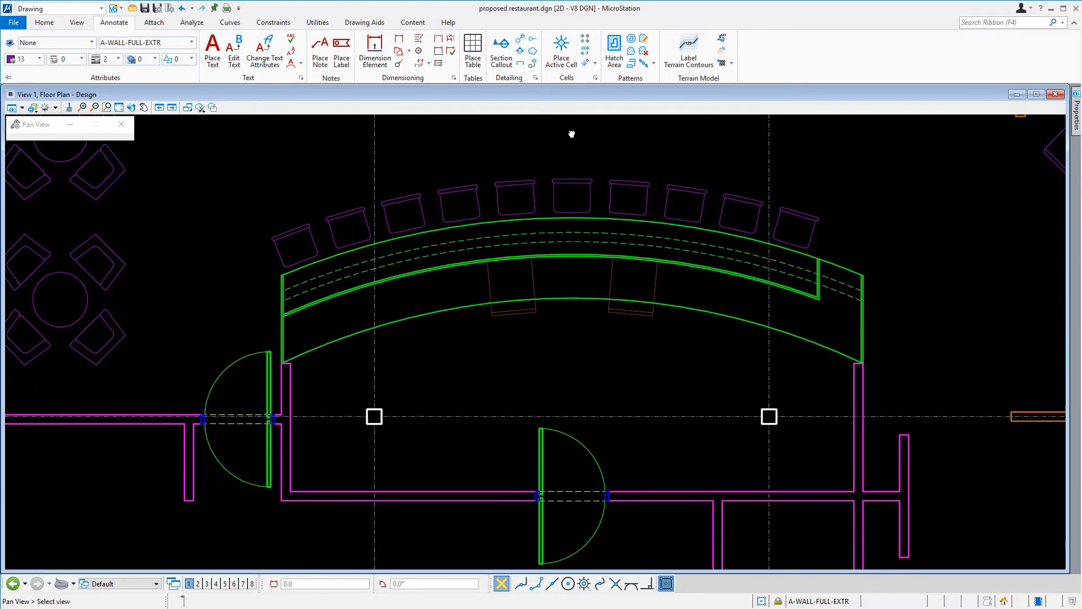
right_click(573, 134)
click(596, 78)
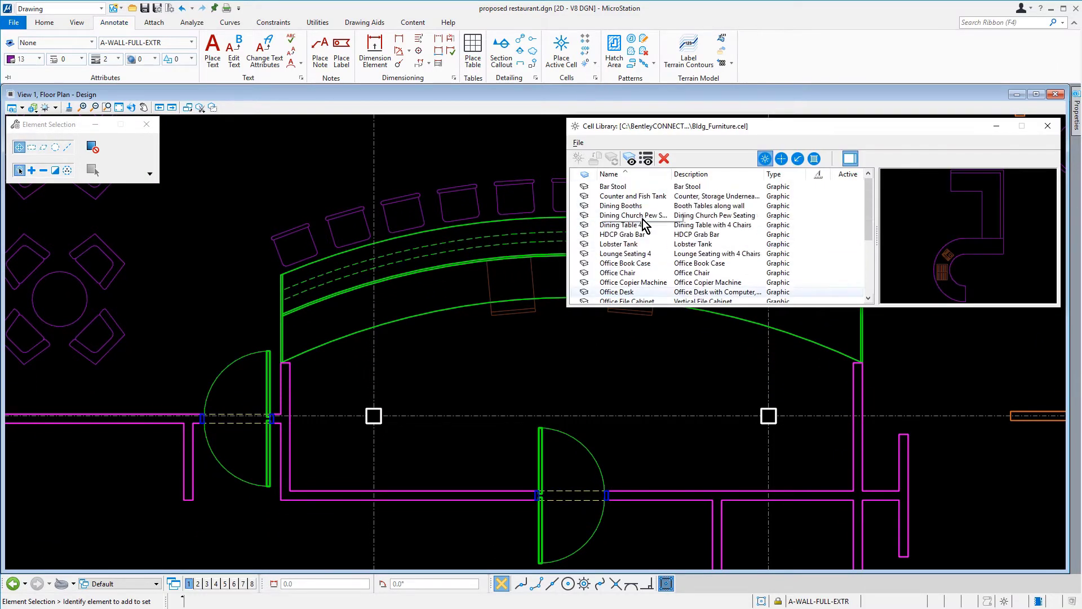
click(657, 198)
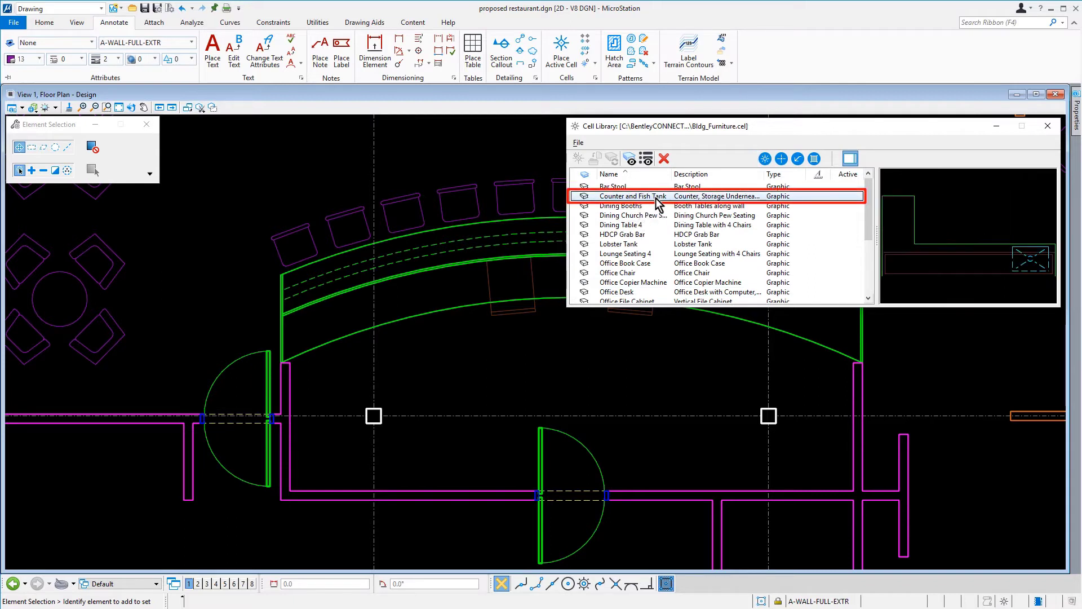
double_click(659, 202)
click(1046, 126)
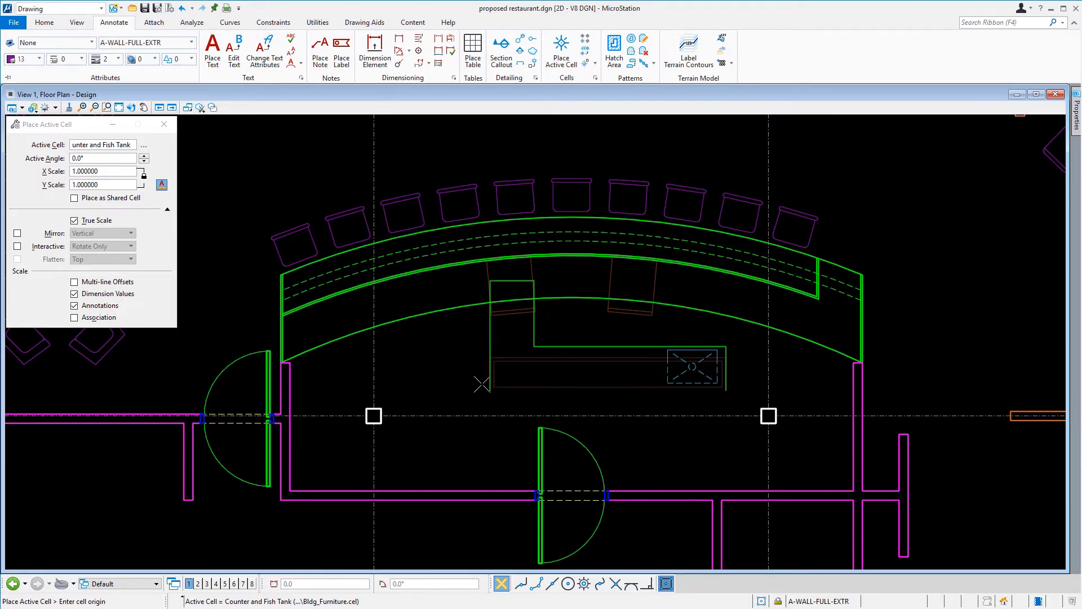
scroll(314, 477, up, 5)
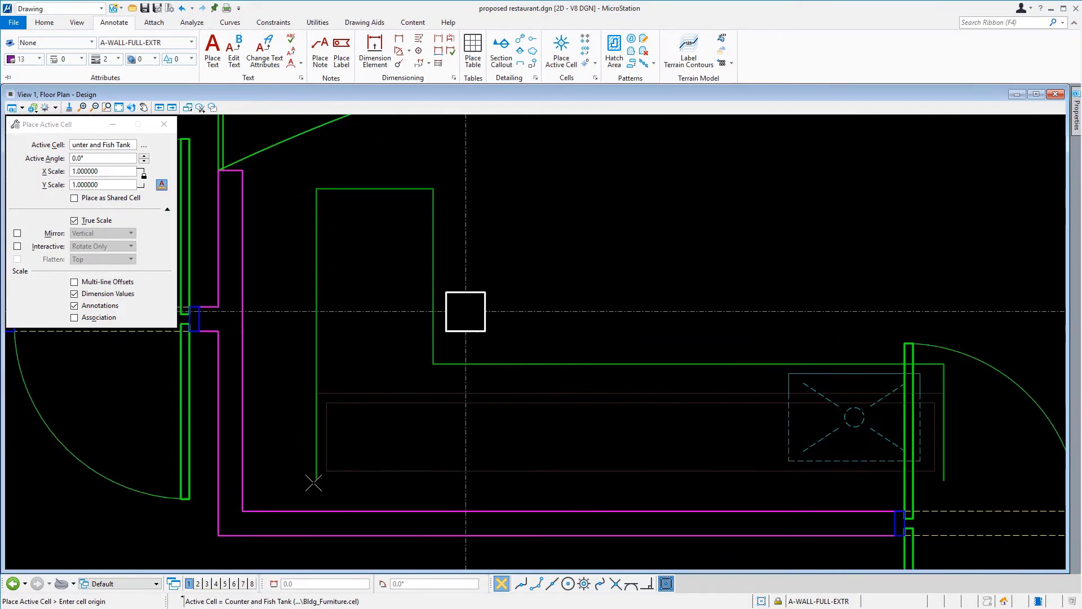
click(243, 511)
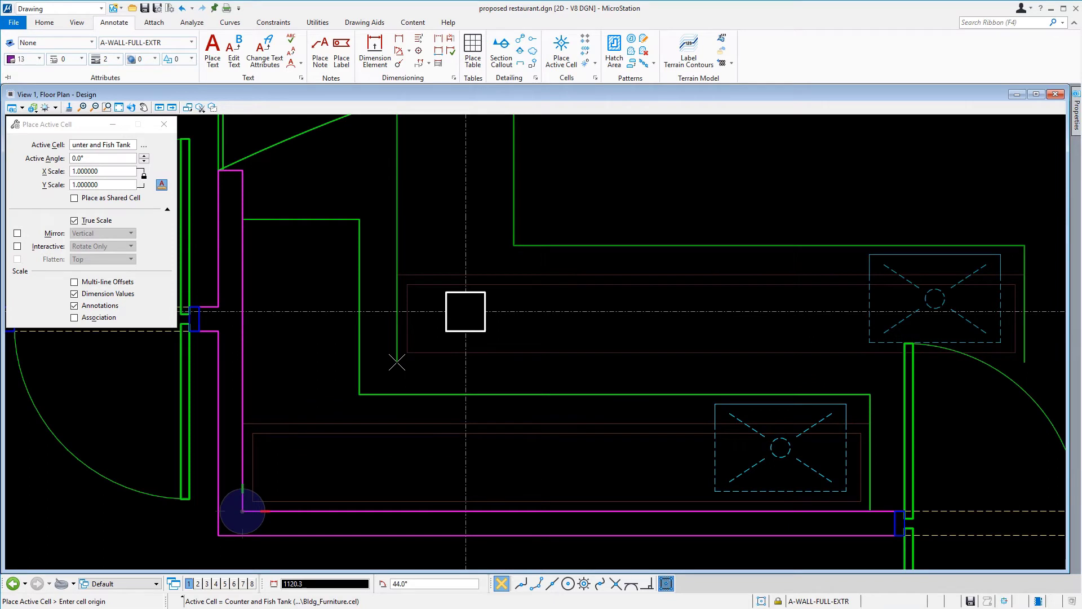
Step: Turn on Vertical mirroring and place a second Counter and Fish Tank cell at the lower-right inside corner behind the bar
click(161, 243)
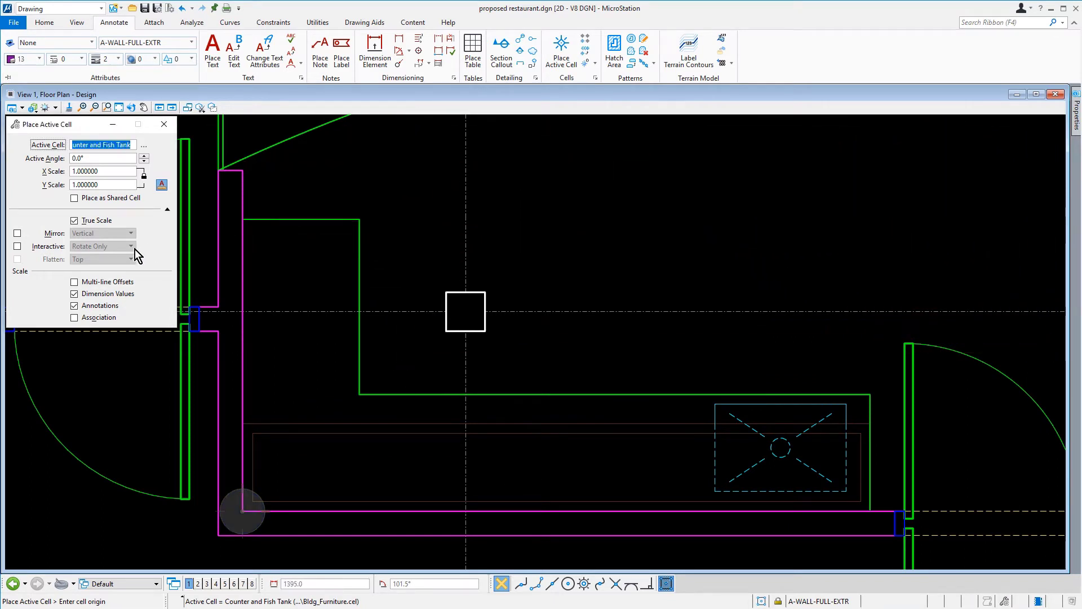
click(17, 233)
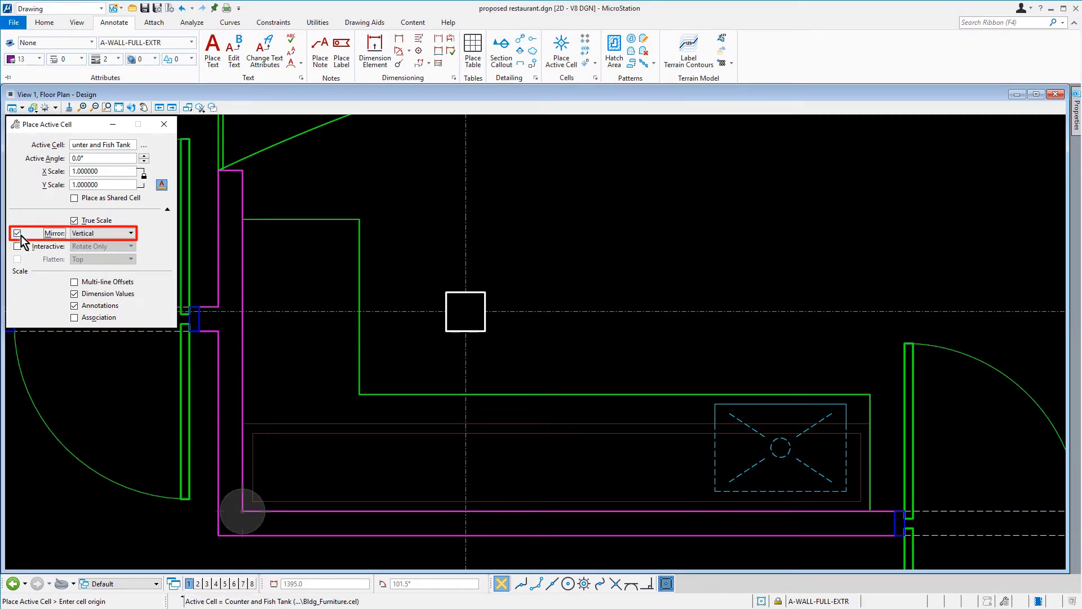
scroll(722, 367, down, 4)
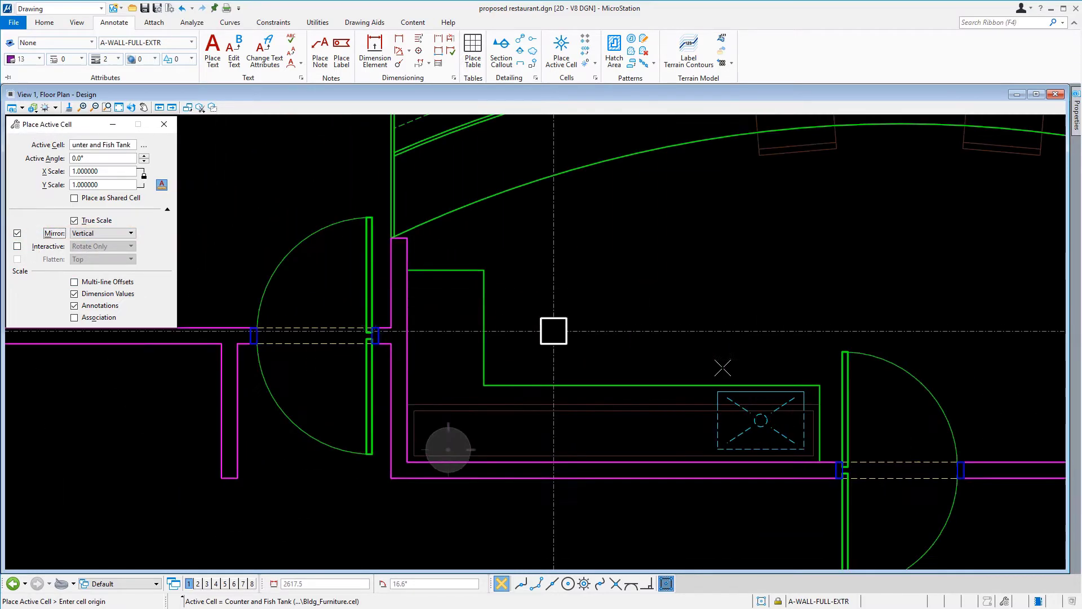
middle_drag(1010, 314, 542, 279)
scroll(686, 375, up, 4)
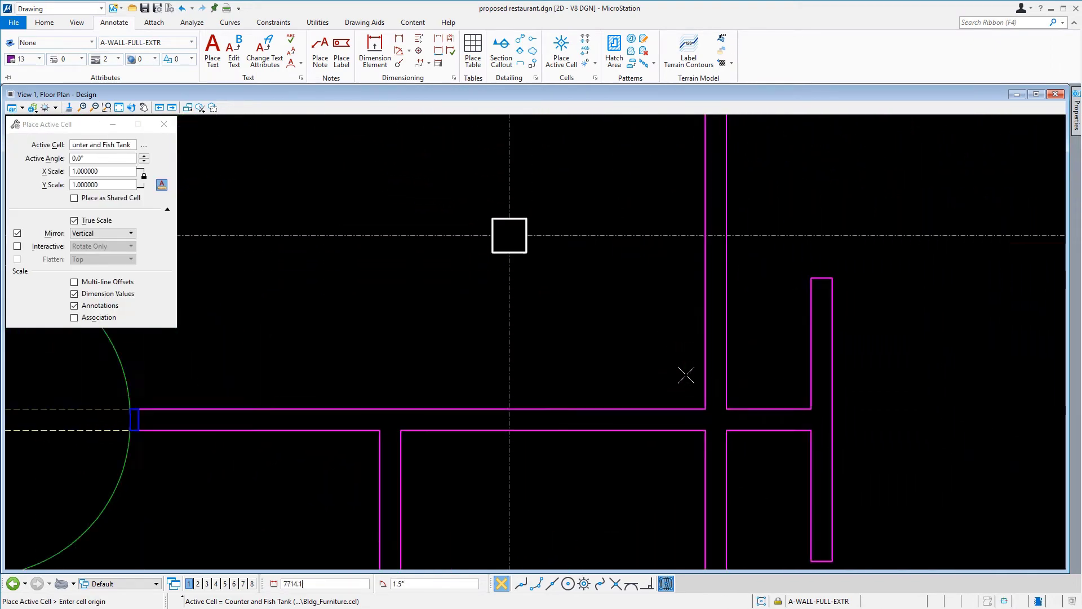
click(706, 413)
key(Escape)
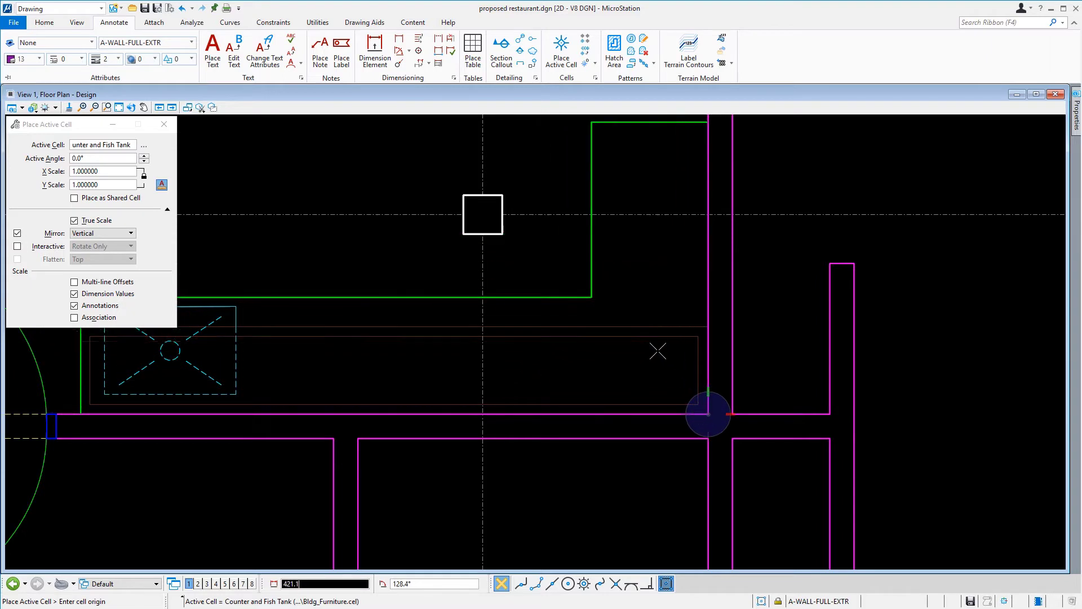
Step: Make Lobster Tank from the furniture cell library the active cell for placement and turn off mirroring
scroll(659, 352, down, 3)
middle_drag(658, 351, 990, 430)
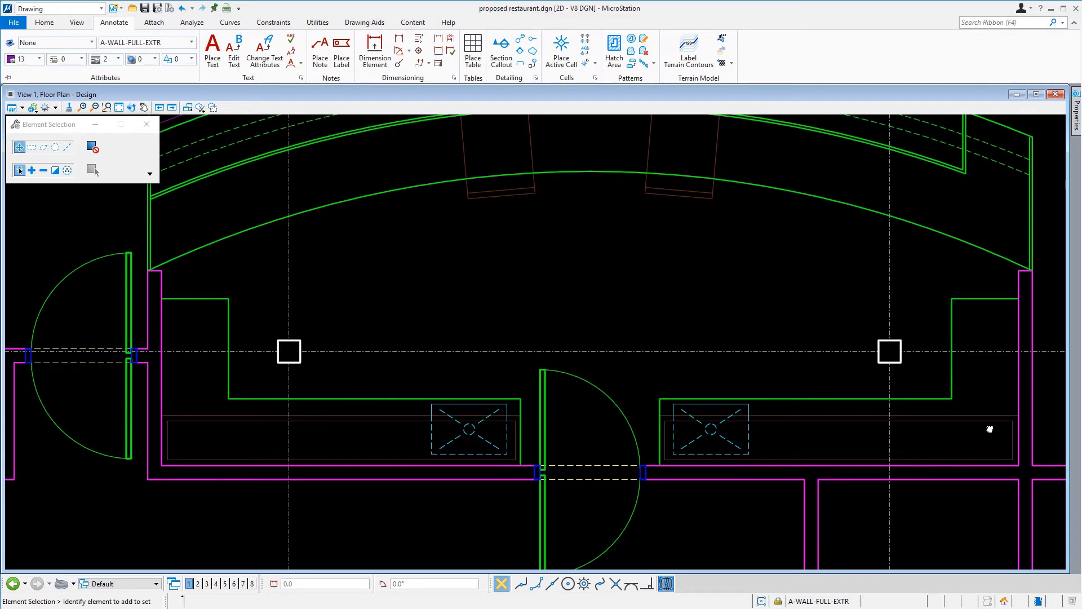
scroll(591, 228, down, 4)
middle_drag(591, 229, 568, 283)
scroll(568, 283, up, 2)
middle_drag(569, 148, 557, 512)
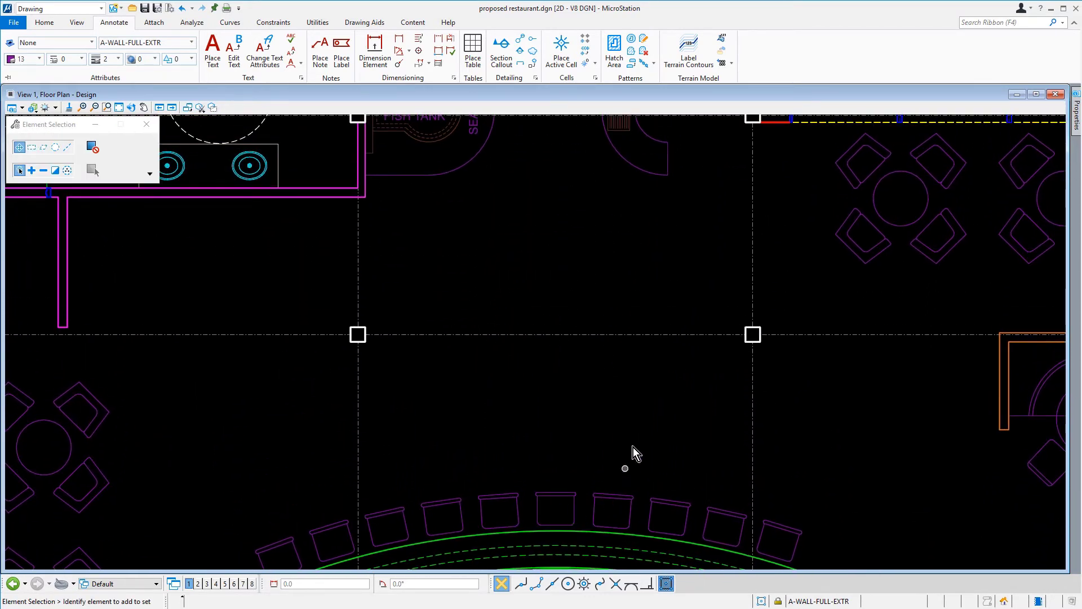
click(597, 78)
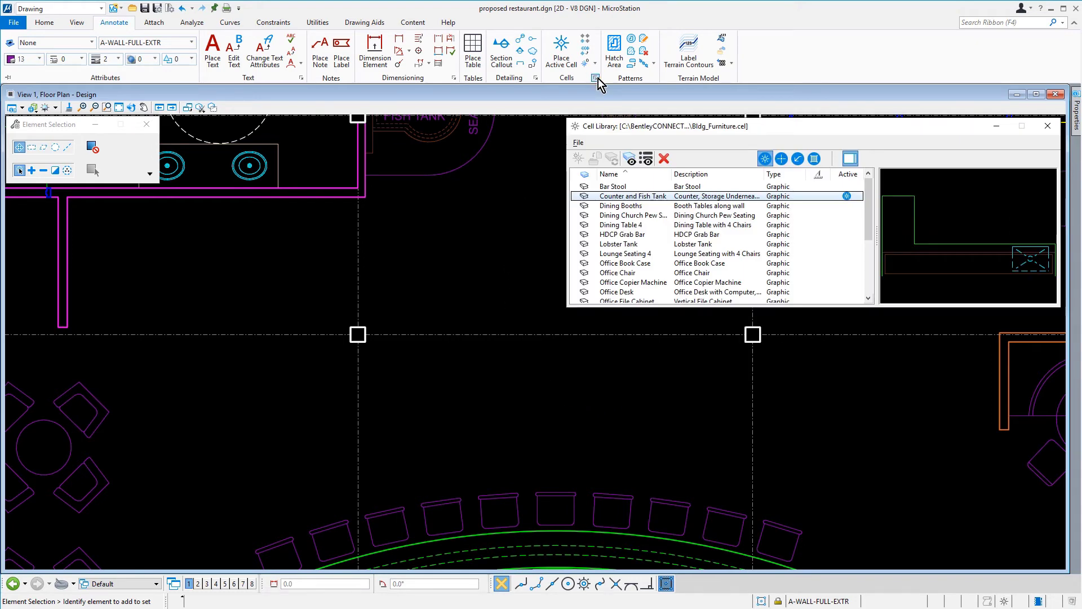
click(645, 243)
double_click(645, 242)
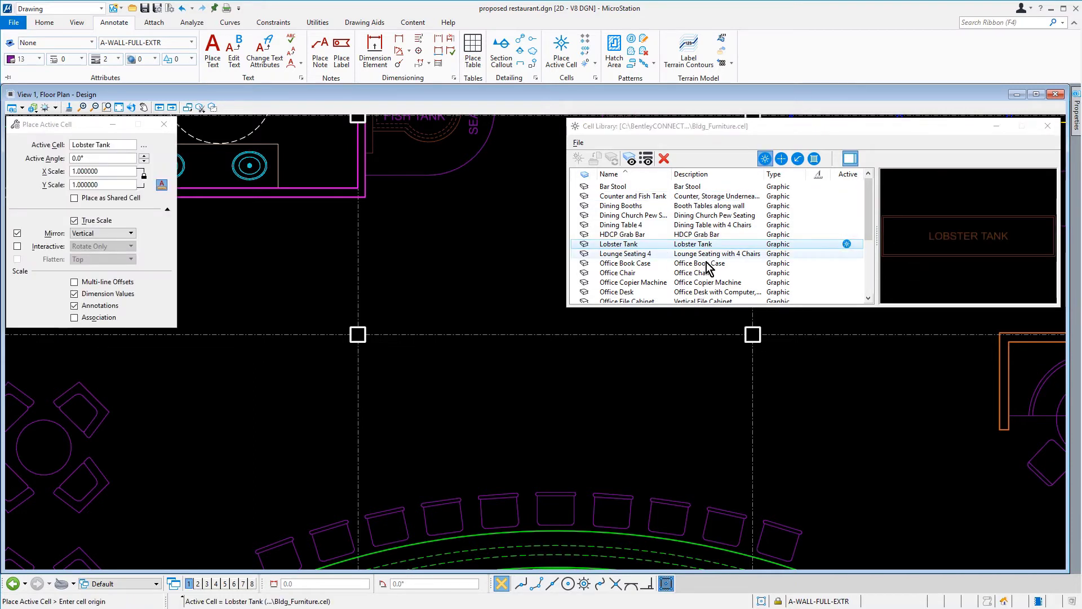
click(1047, 126)
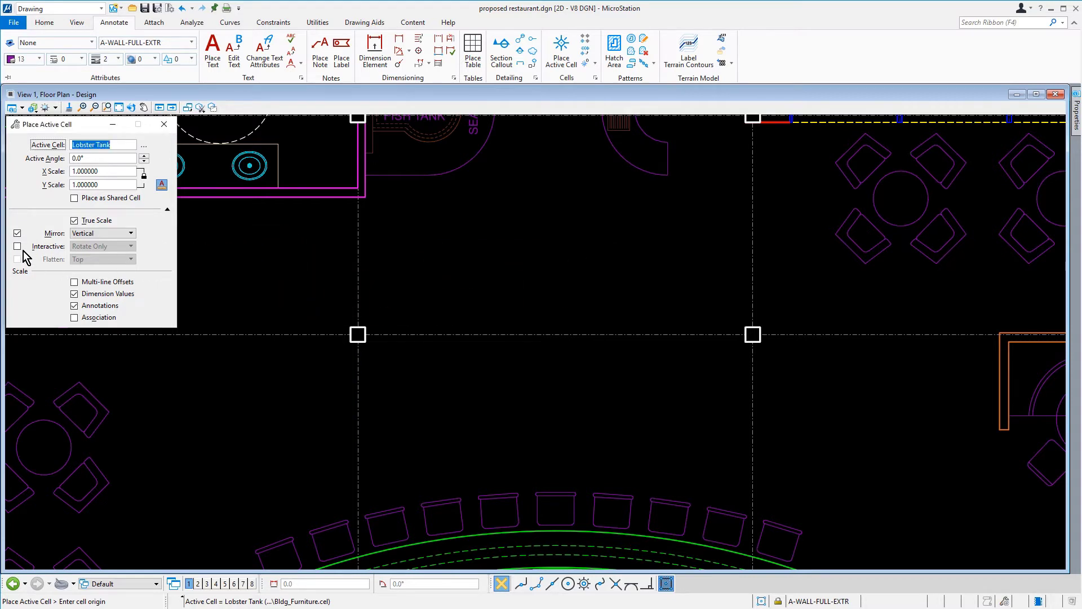
click(17, 233)
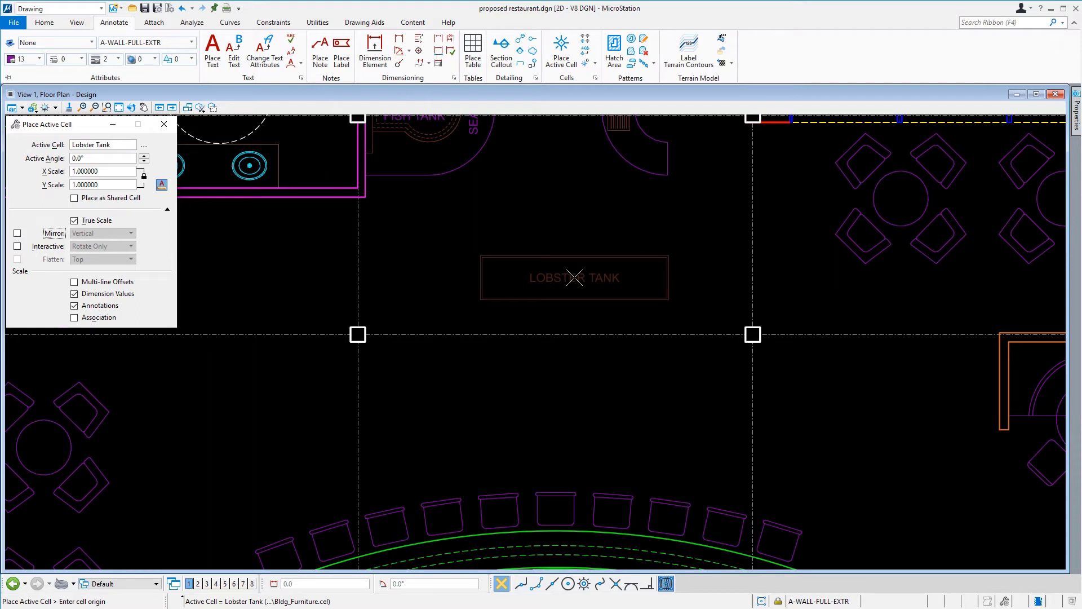
Step: Place the Lobster Tank cell midway between the facing top corners of the two columns above the curved bar, dividing their distance by 2
key(F11)
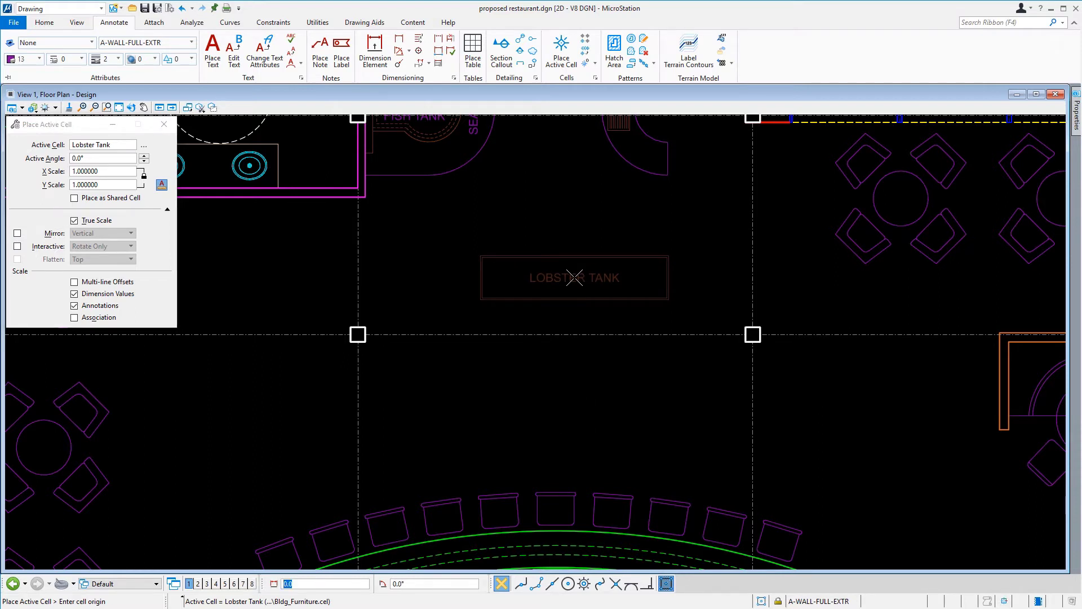
scroll(574, 277, up, 2)
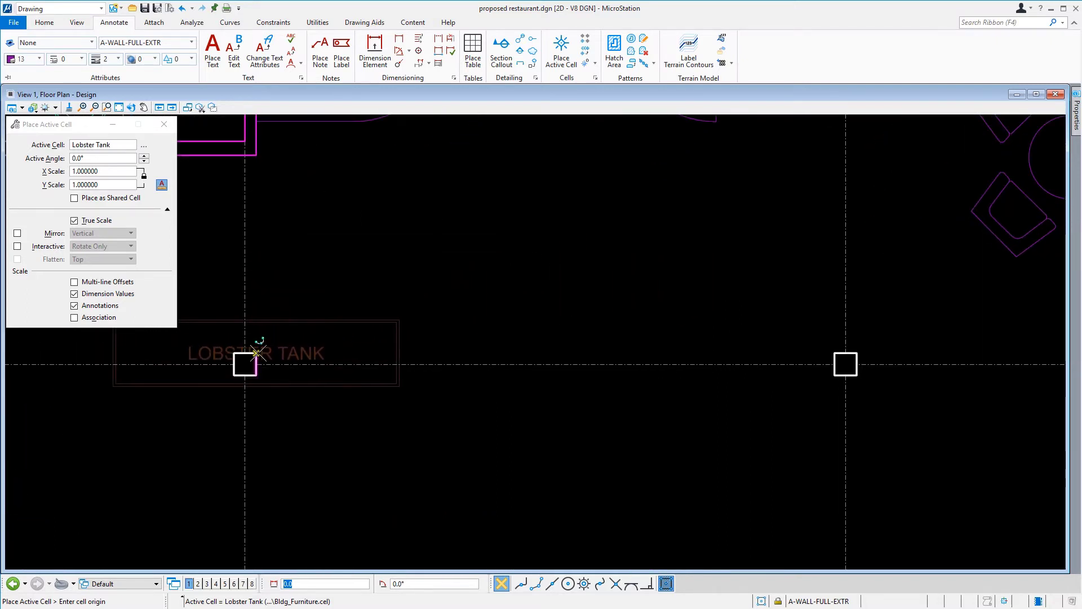
key(o)
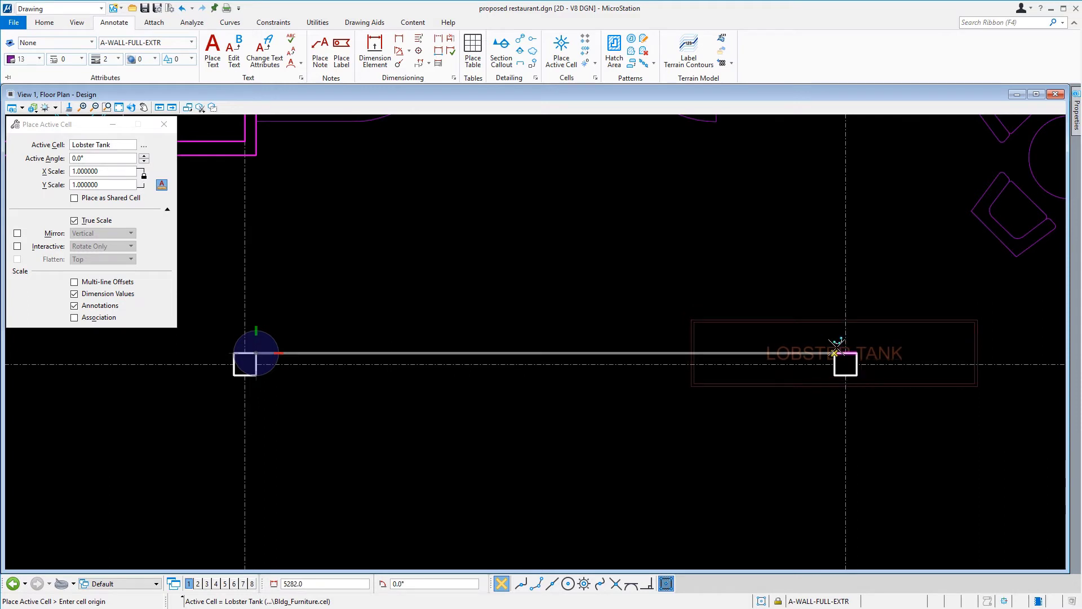
key(slash)
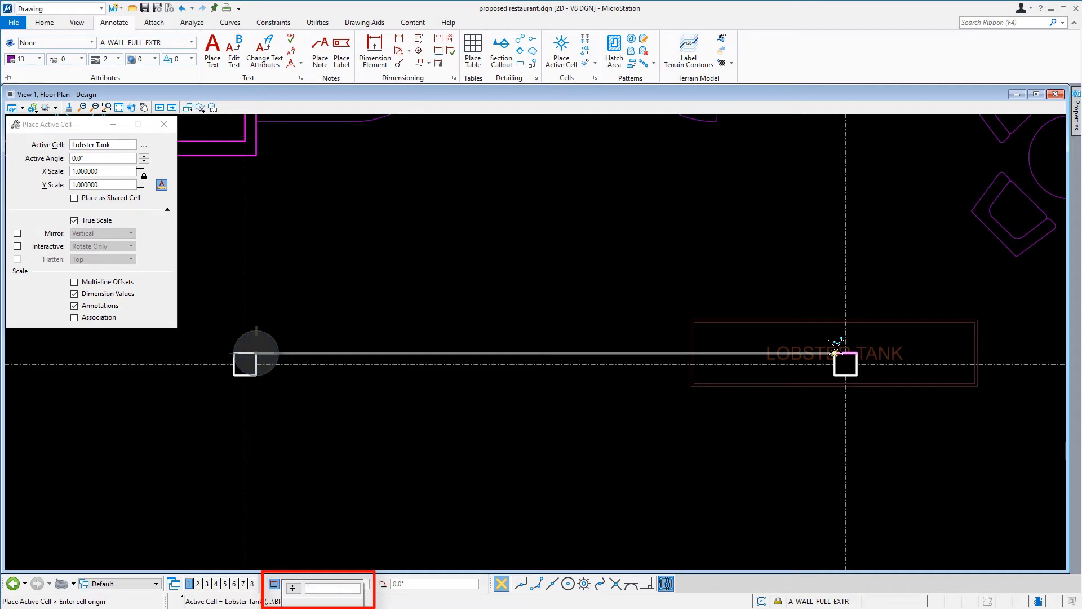
text(2)
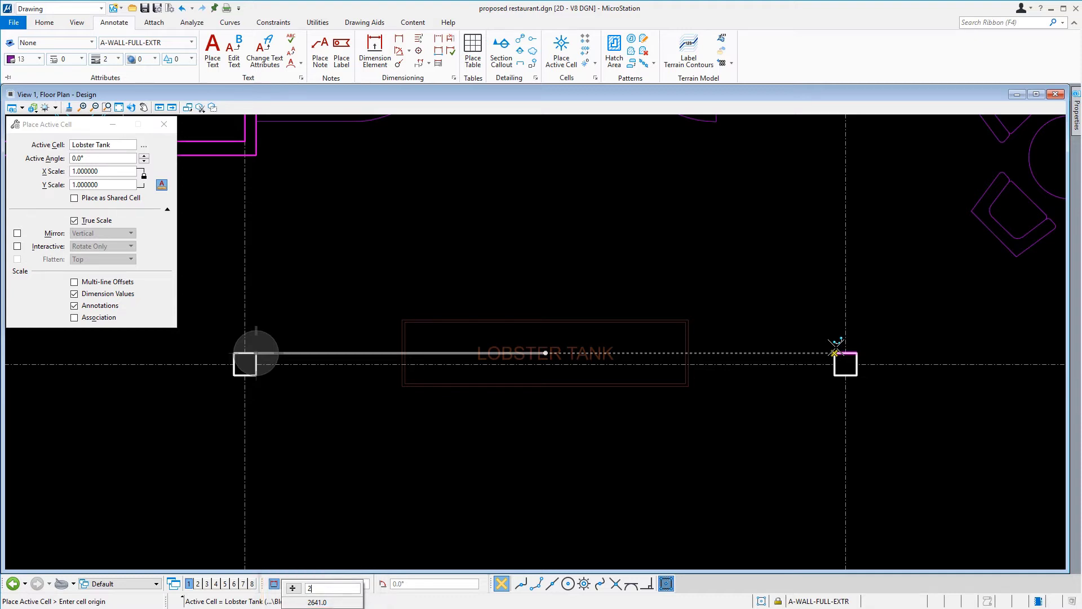
click(834, 350)
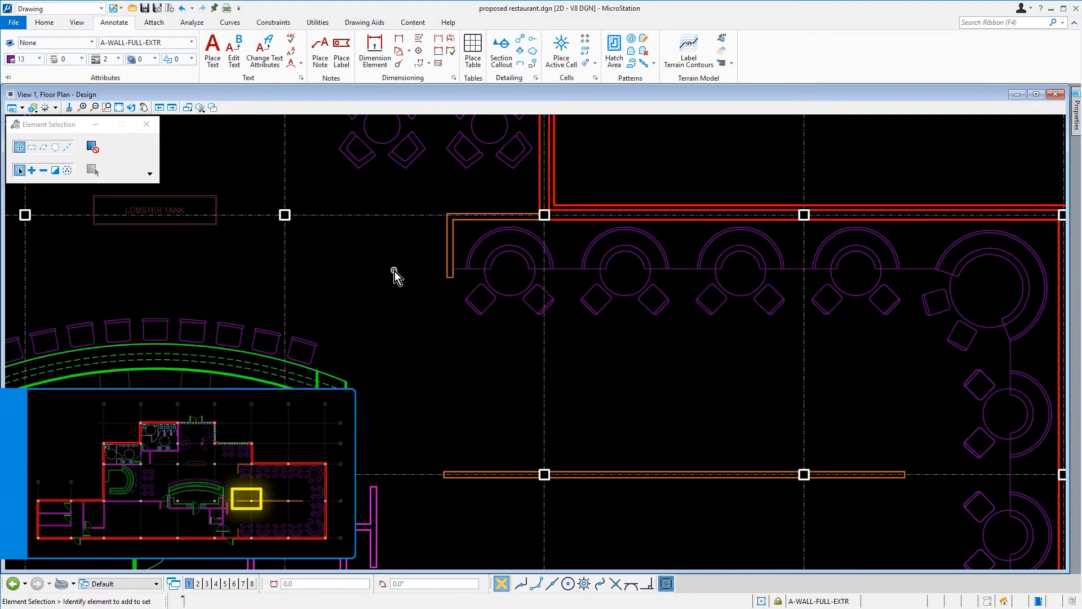
Step: Make Dining Table 4 from the furniture cell library the active cell and set its active angle to 45°
scroll(527, 438, up, 3)
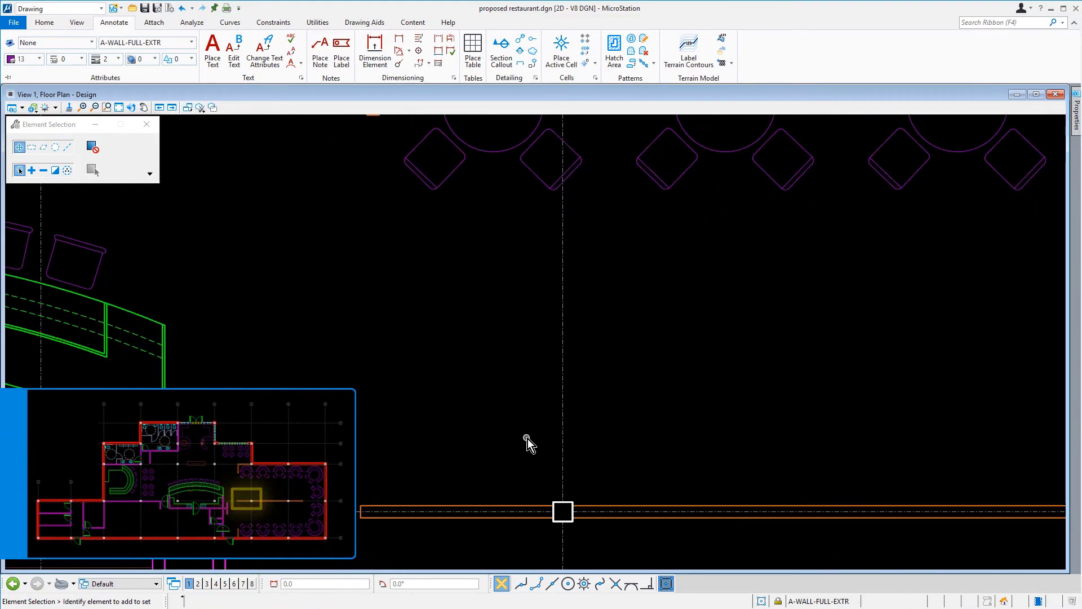
click(596, 78)
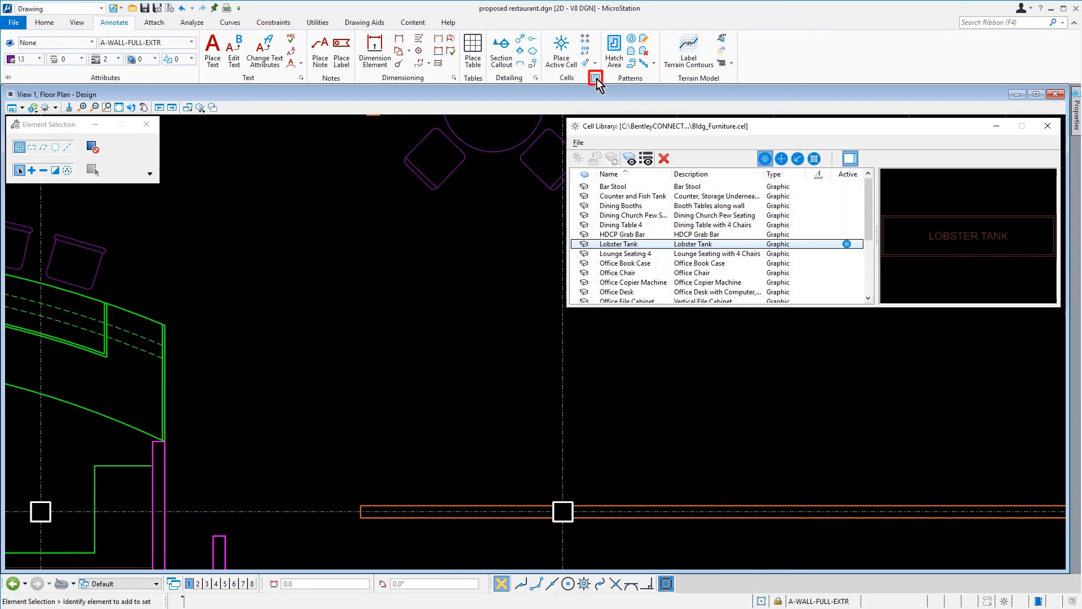
double_click(652, 224)
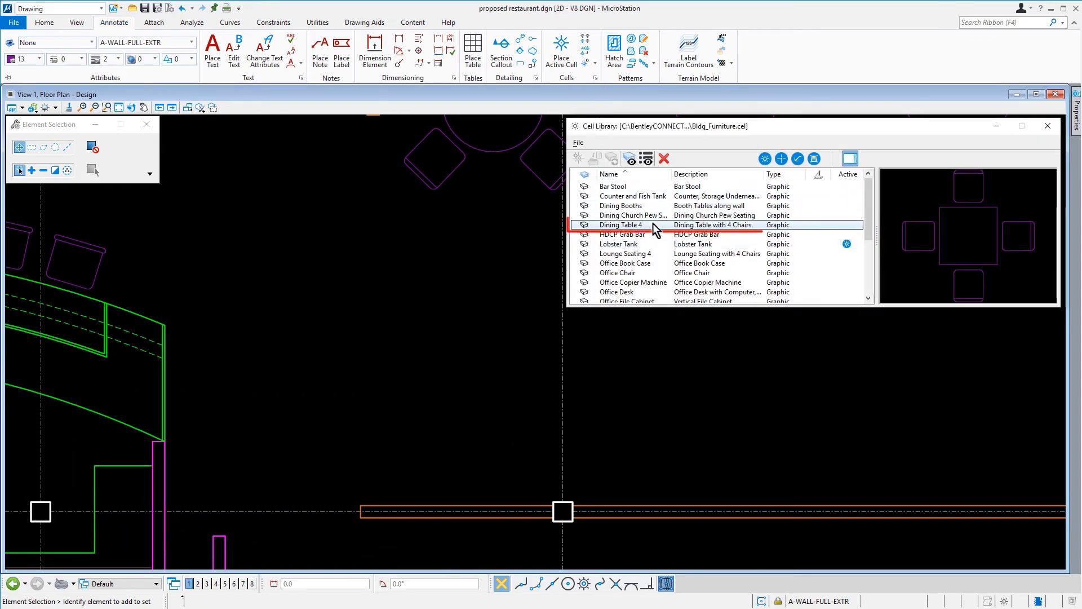
click(1047, 126)
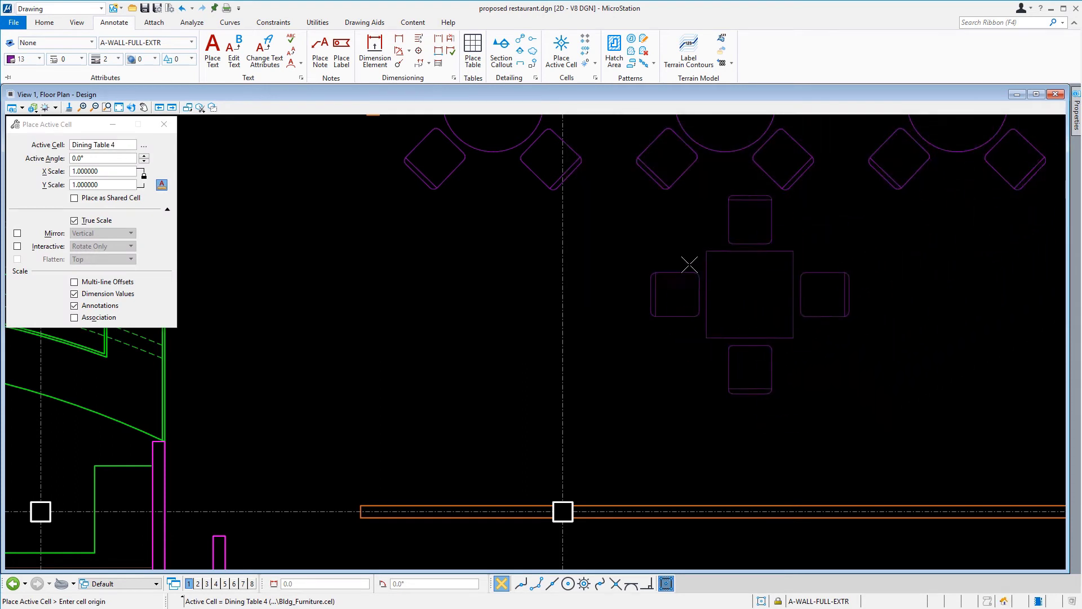
click(120, 157)
text(45)
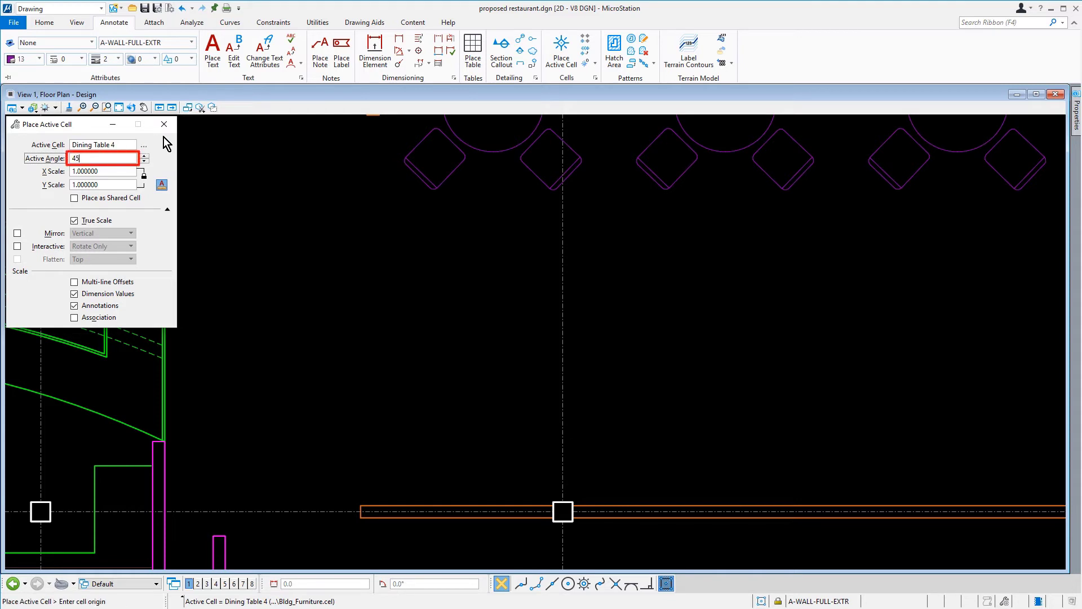
key(Tab)
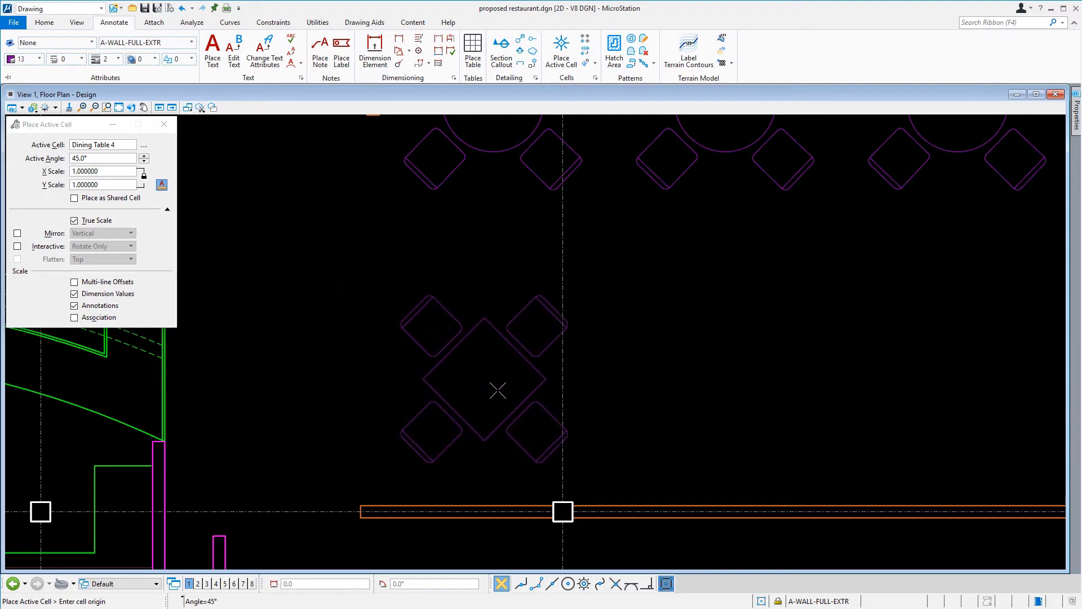
Step: Place the dining table 1360 left of and 1270 above the upper-left corner of the first column in the dining room's low partition
click(552, 500)
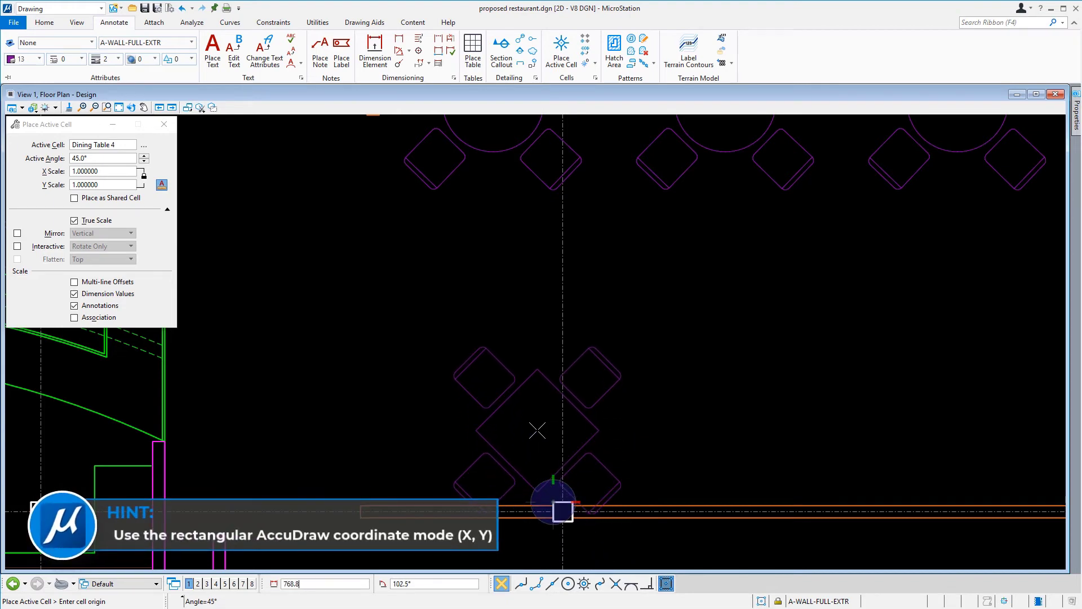
key(space)
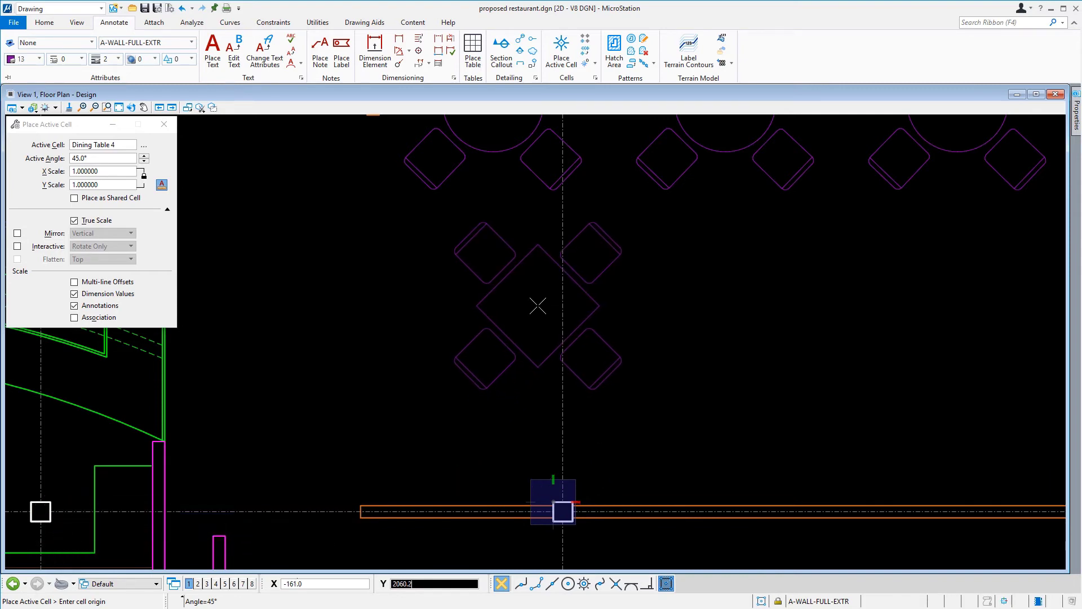
text(1270)
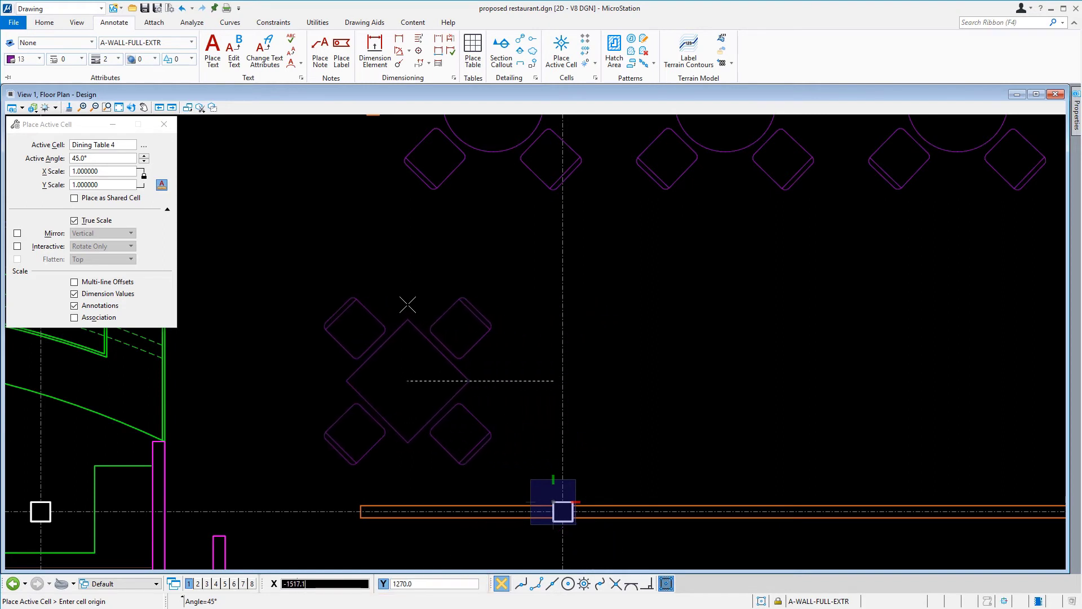
text(1360)
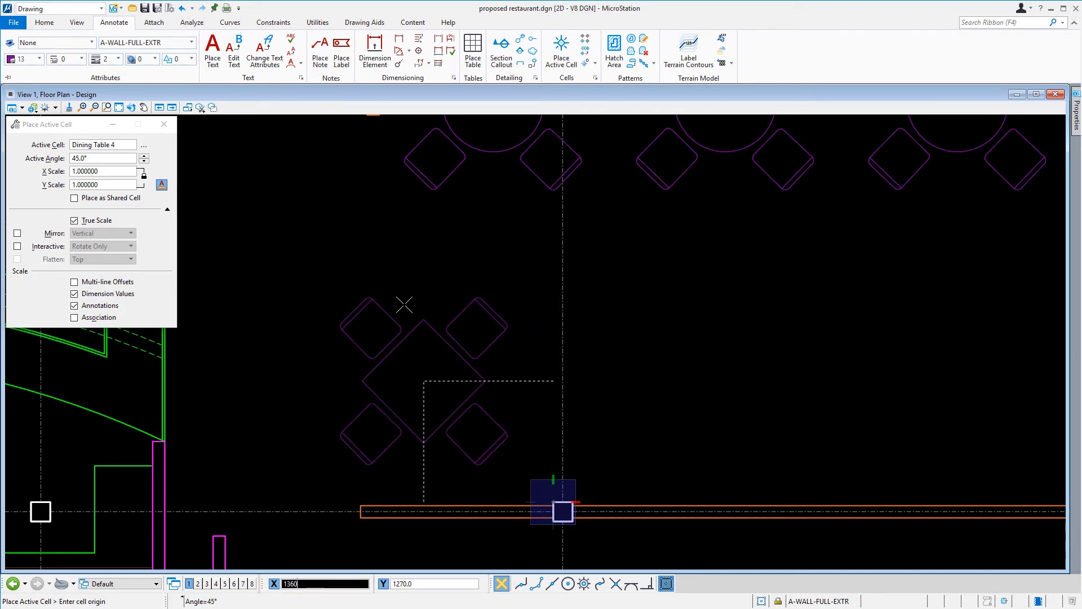
click(404, 304)
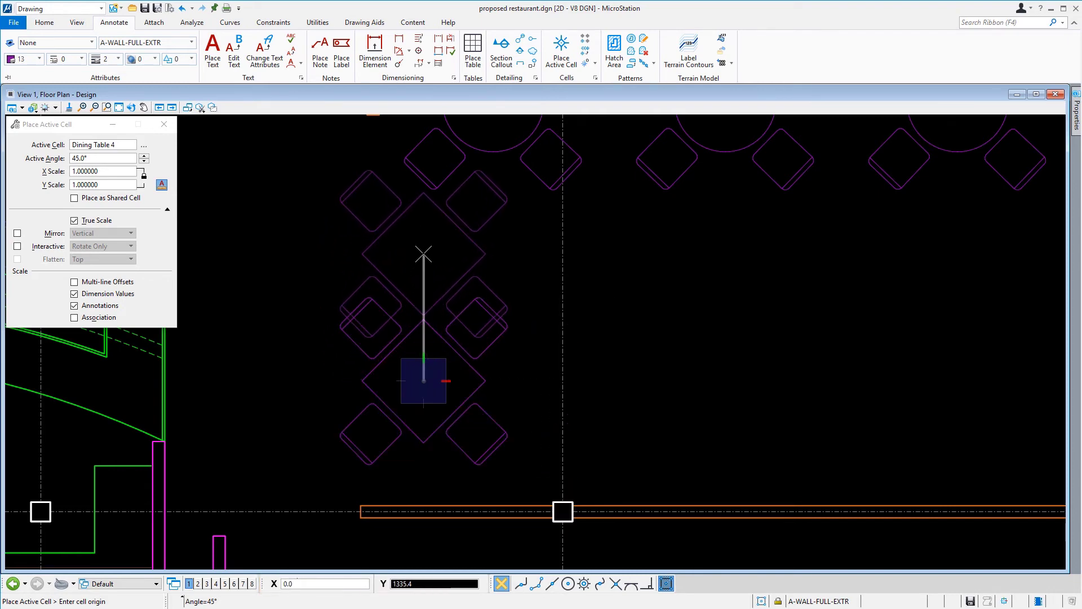
key(Escape)
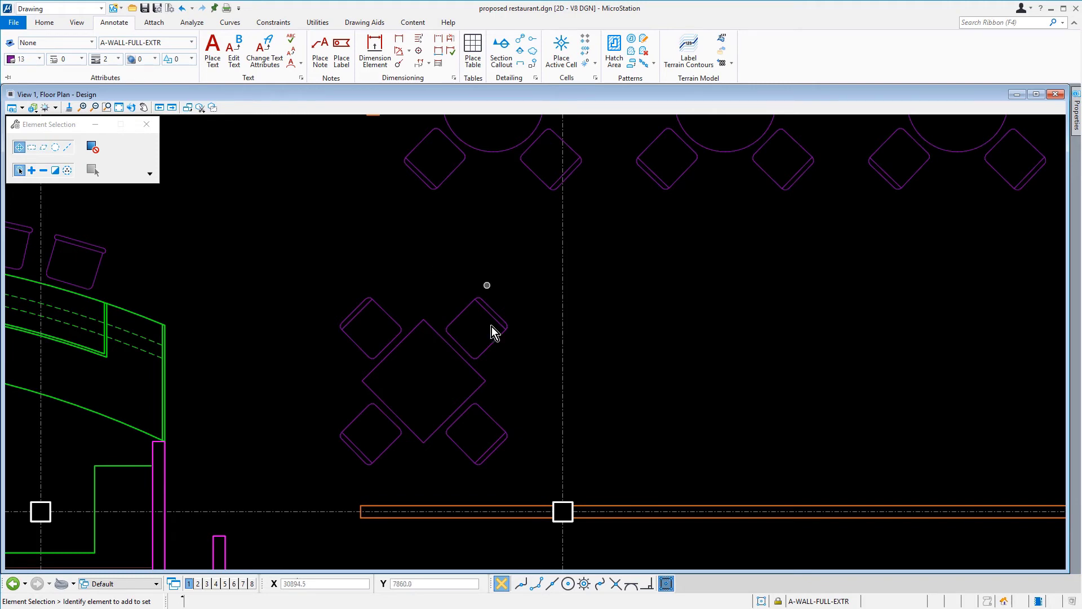
Step: Start a Construct Array with the Rectangular method and an active angle of 0°
click(44, 22)
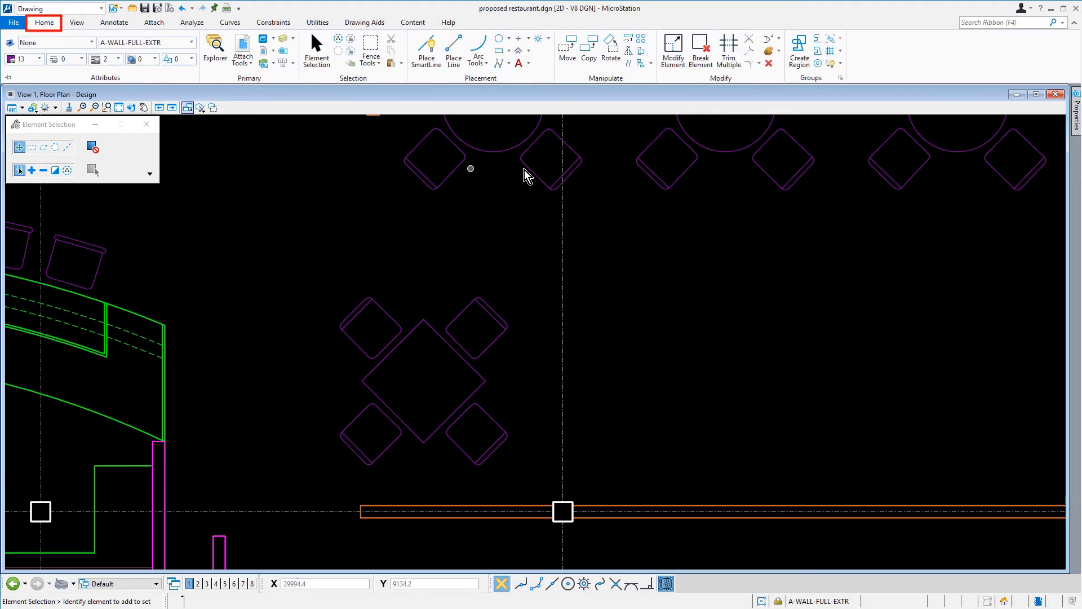
click(641, 38)
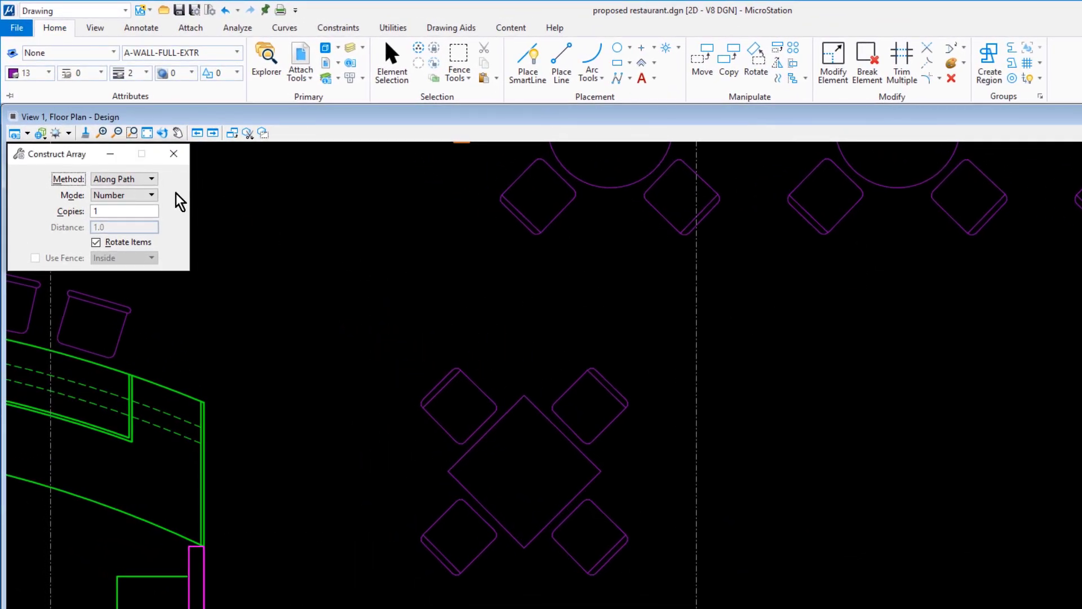
click(145, 179)
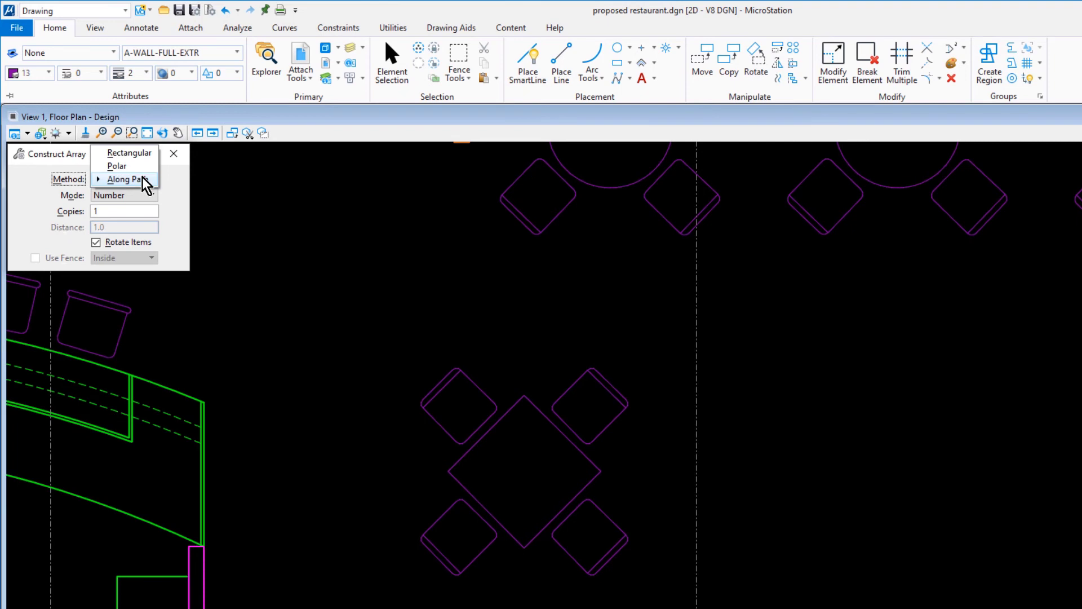
click(149, 159)
click(134, 197)
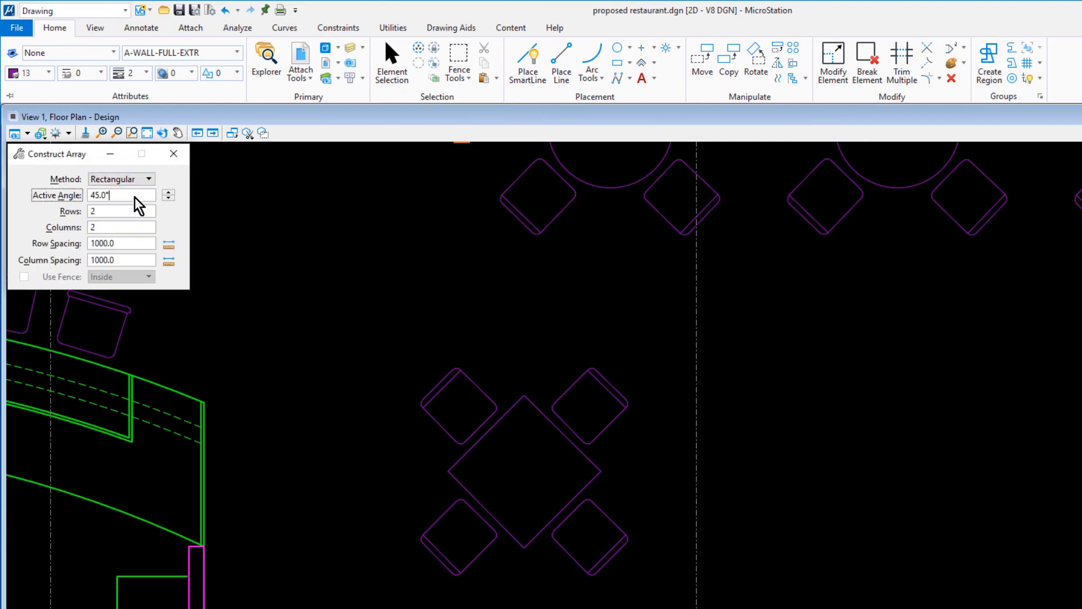
key(BackSpace)
key(BackSpace)
key(BackSpace)
key(BackSpace)
key(BackSpace)
text(0)
key(Tab)
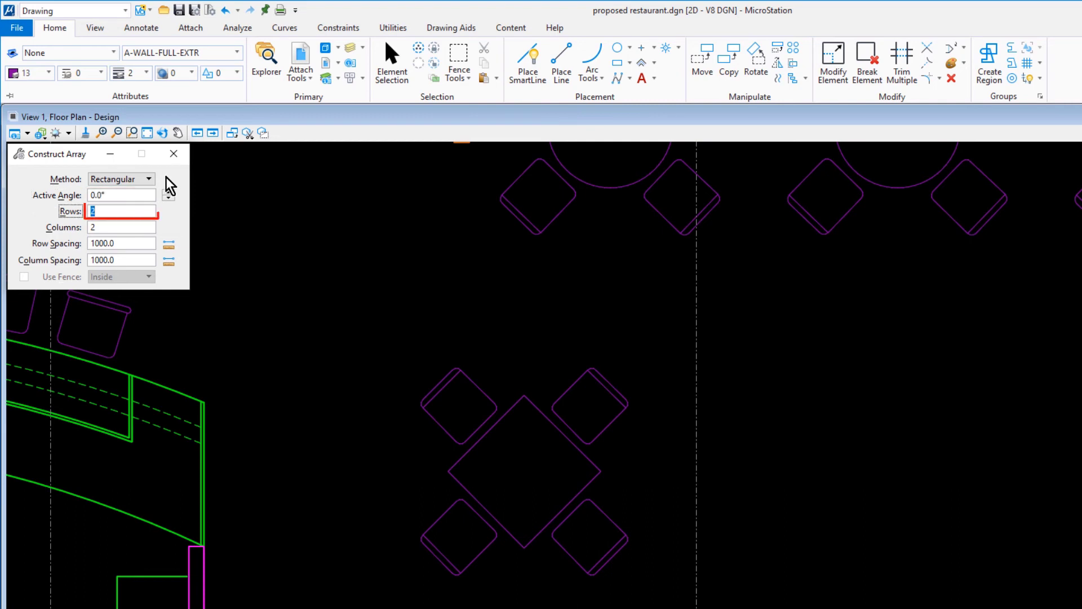
Step: Set the array to 2 rows and 5 columns, with row spacing -2743 and column spacing 2105
text(2)
key(Tab)
text(5)
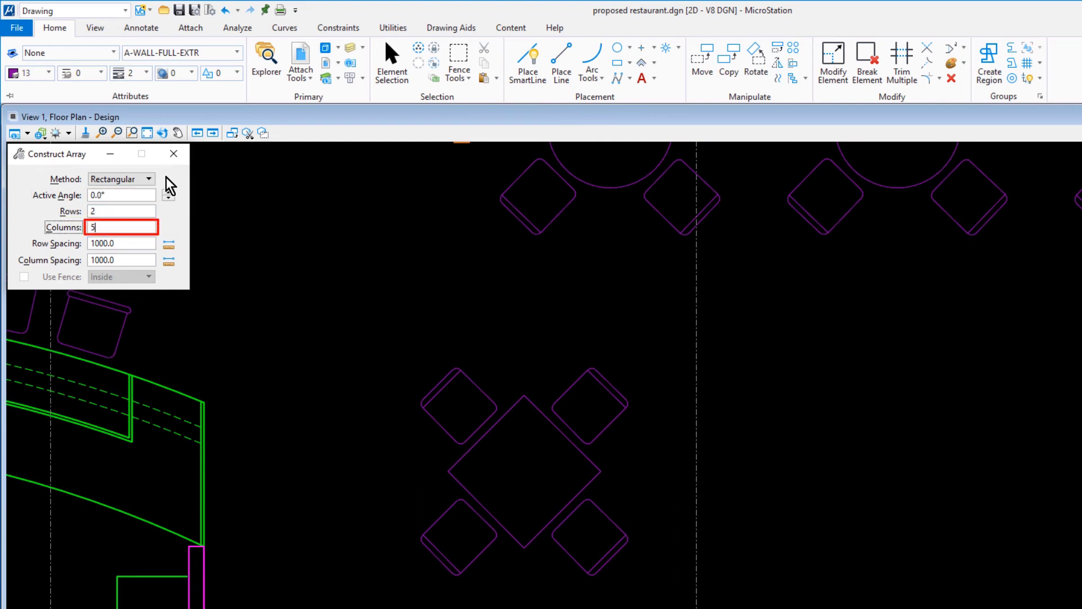
key(Tab)
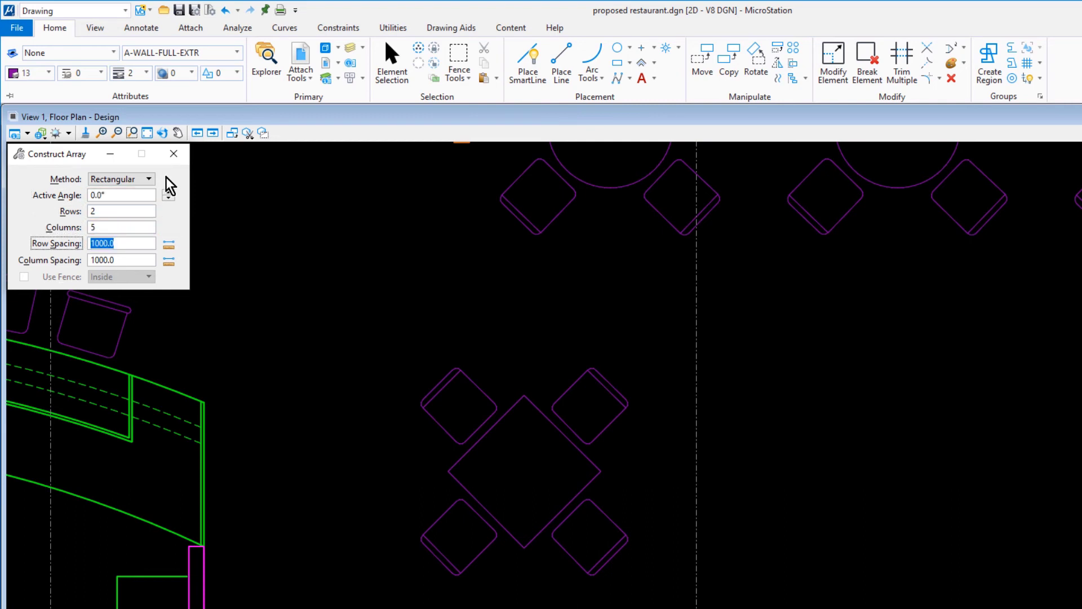
text(-2)
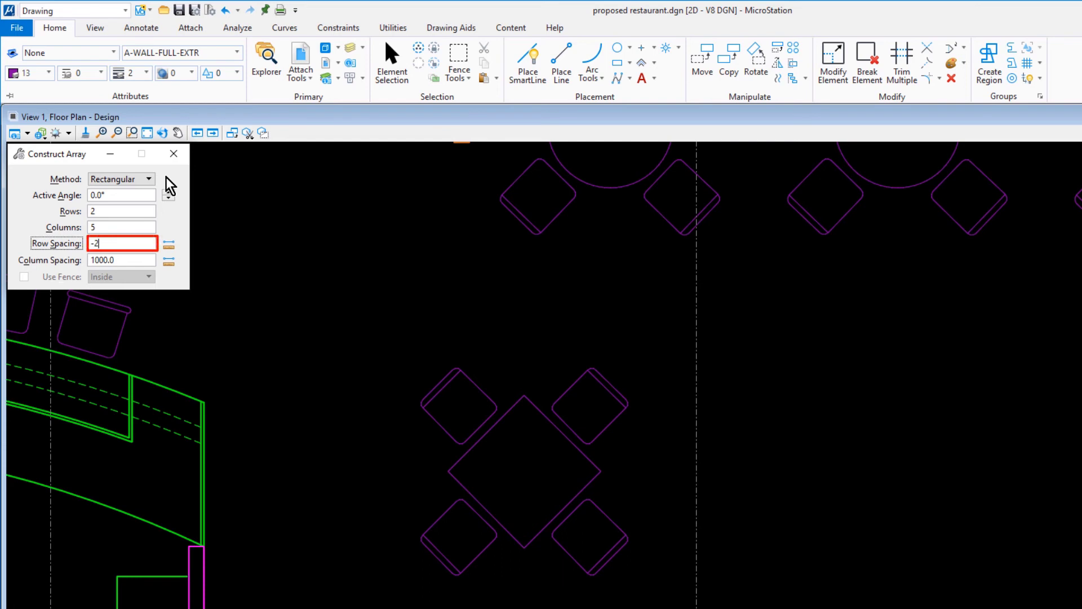
text(743)
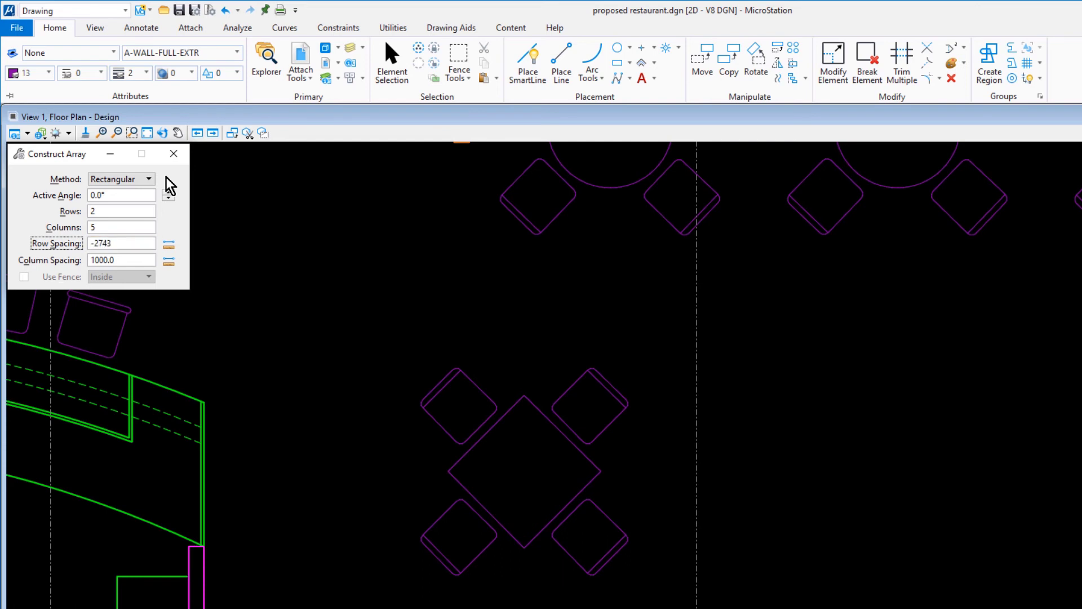
key(Tab)
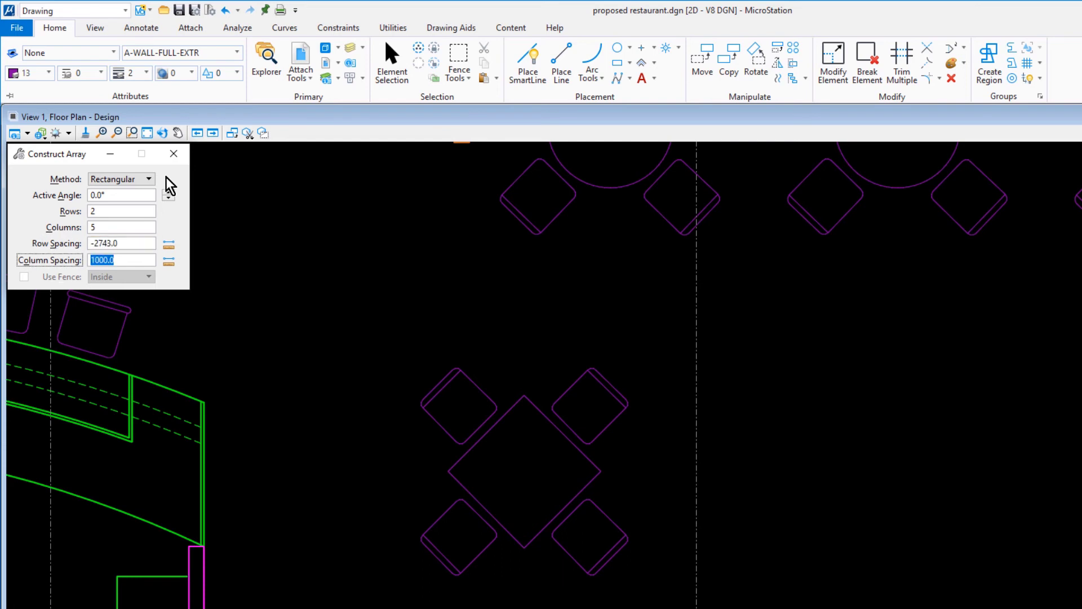
text(2105)
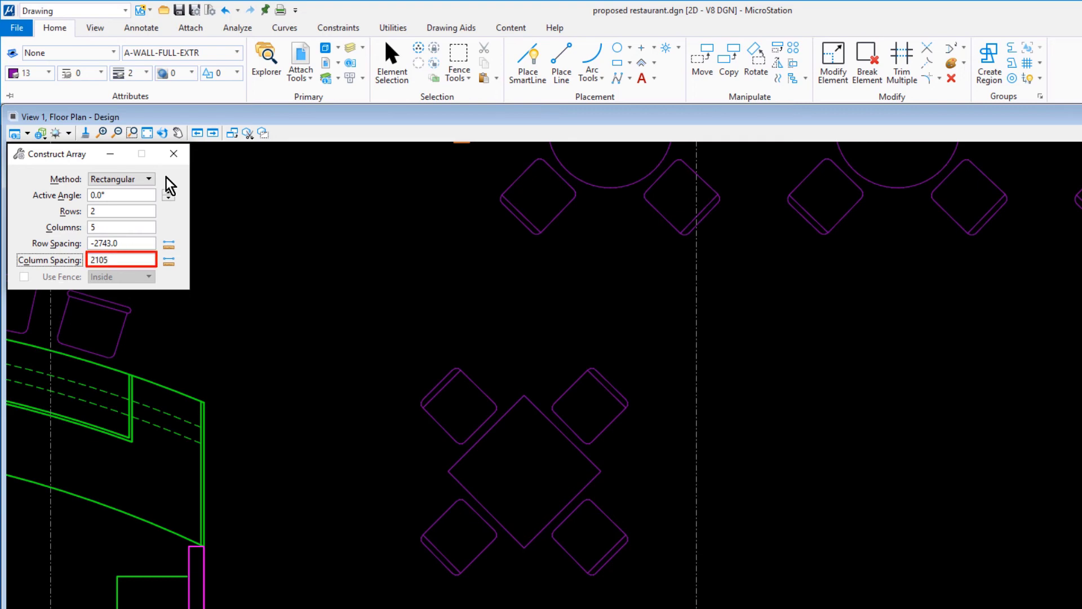
key(Tab)
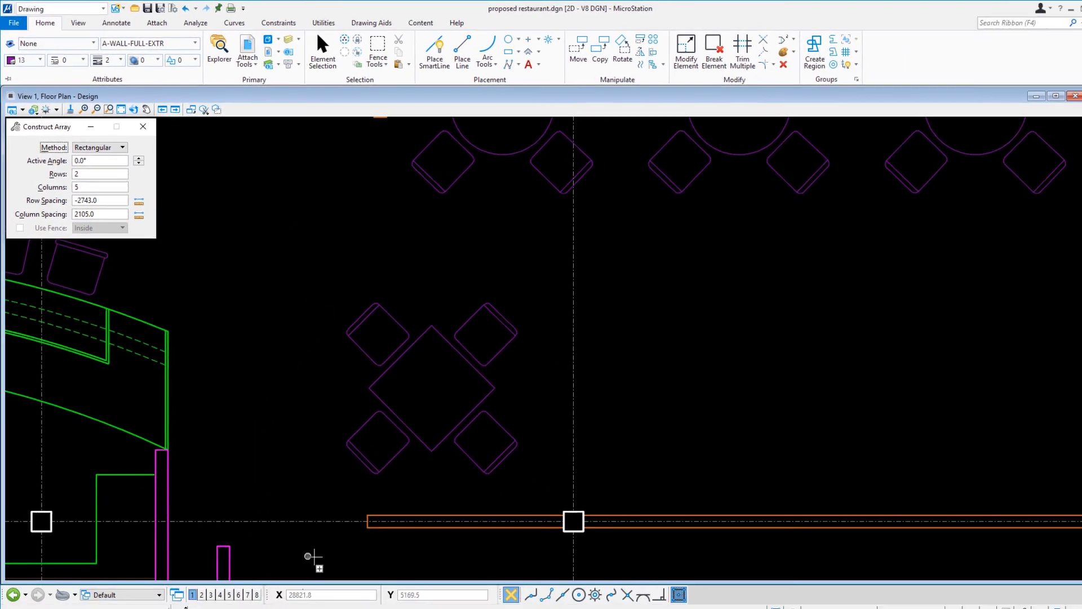
Step: Array the placed dining table across both sides of the dining room partition using the rectangular array settings
scroll(330, 548, down, 3)
scroll(329, 549, down, 1)
mouse_move(329, 548)
middle_down()
mouse_move(395, 392)
mouse_move(300, 342)
mouse_move(289, 353)
middle_up()
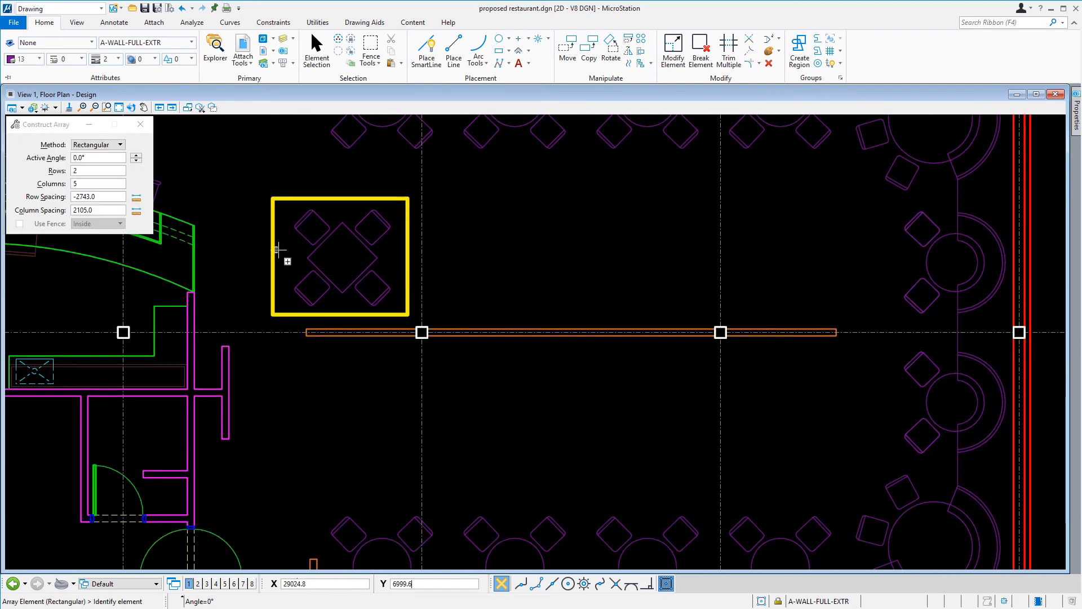
click(309, 260)
click(309, 261)
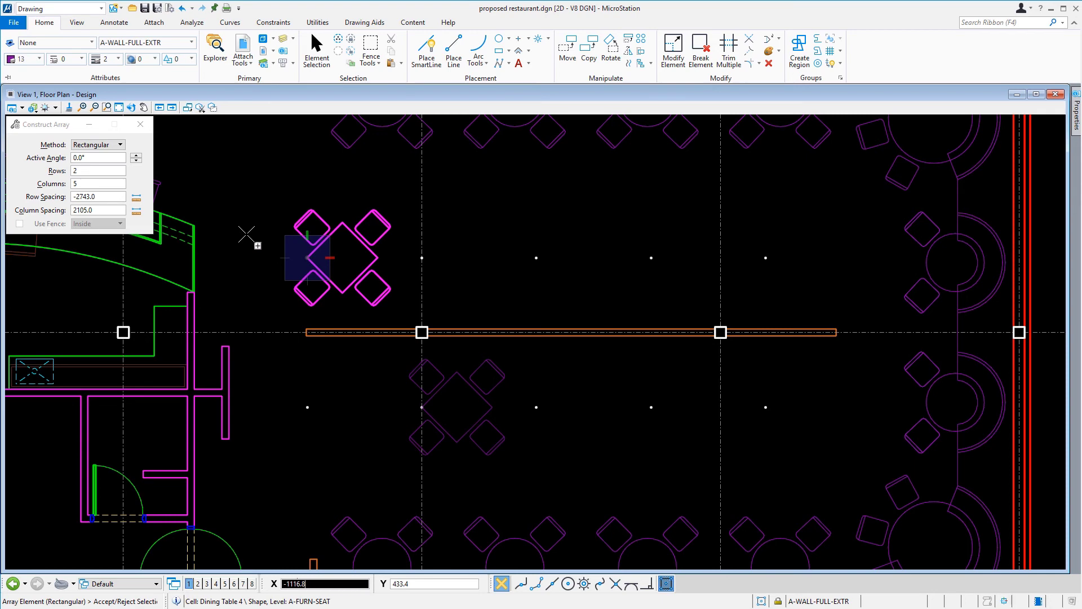
click(247, 233)
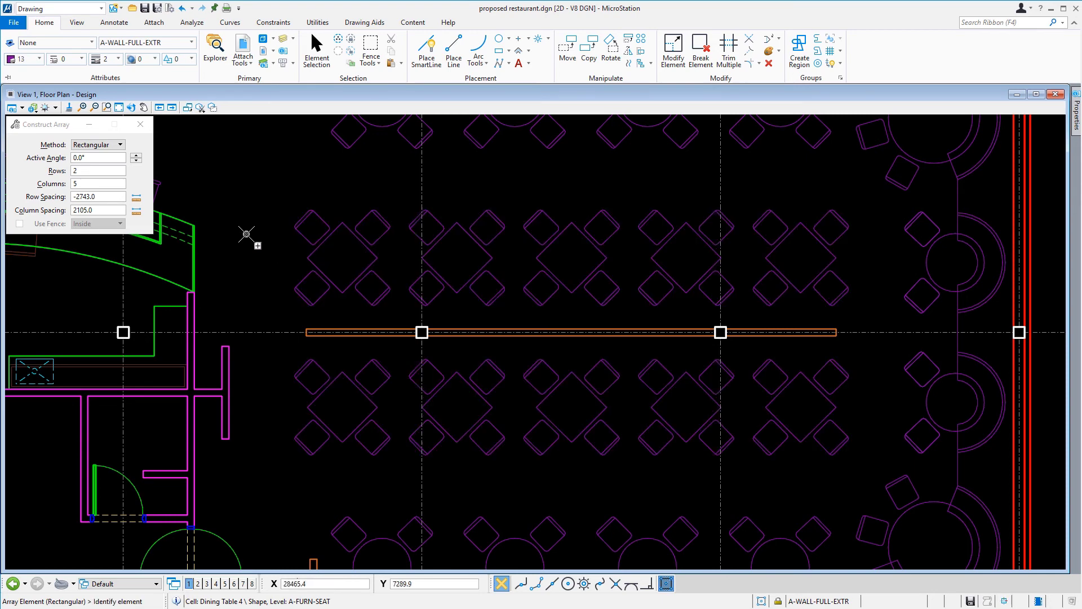